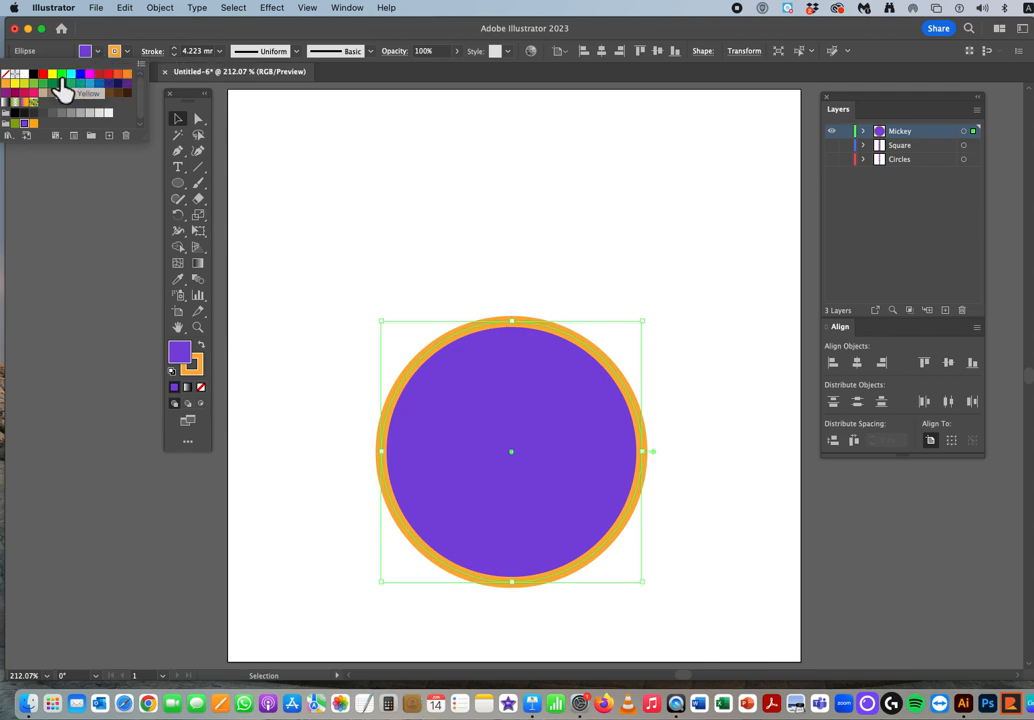
# Step: Recolour the circle with a red fill and a black stroke
pyautogui.click(50, 80)
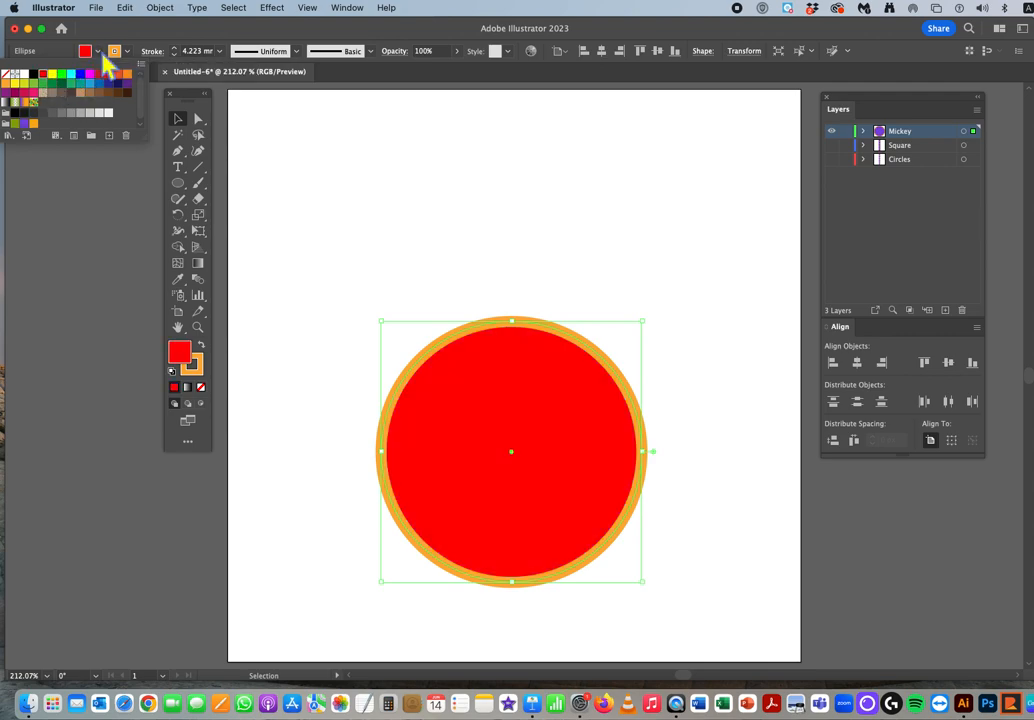
pyautogui.click(128, 55)
pyautogui.click(129, 57)
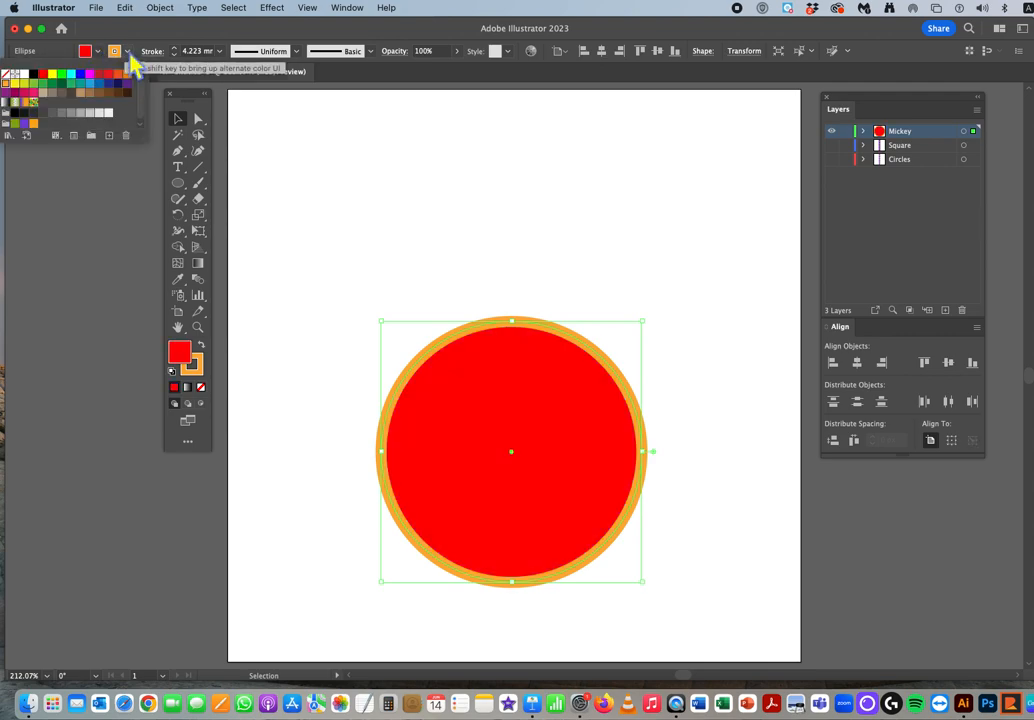
pyautogui.click(34, 76)
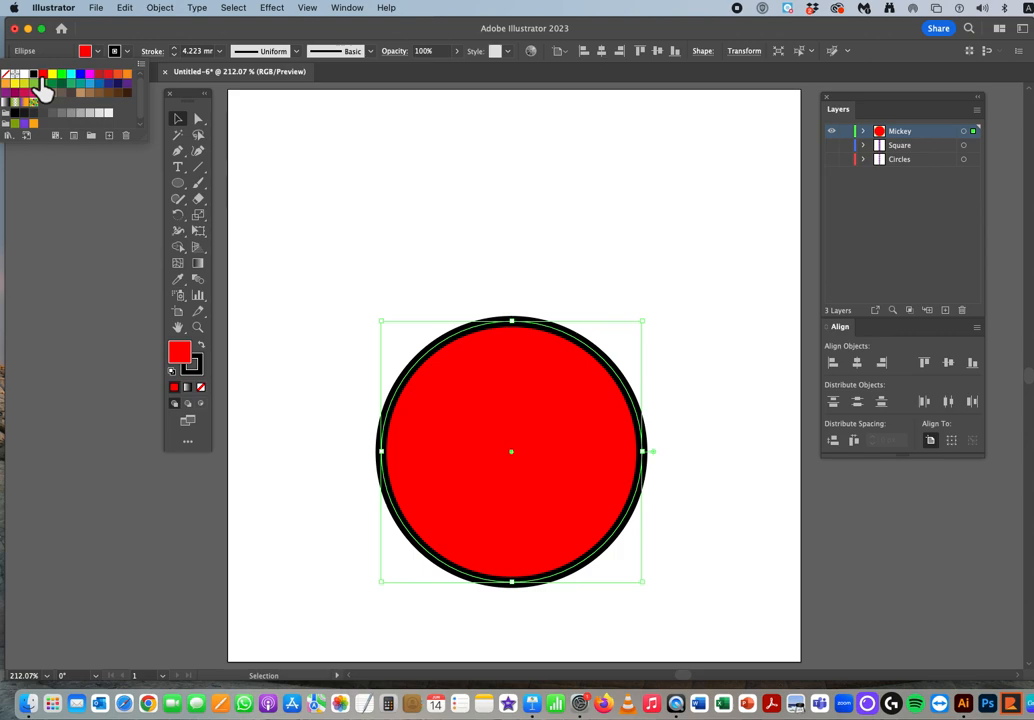
# Step: Set the circle's stroke weight to 3 mm and deselect the circle
pyautogui.click(226, 58)
pyautogui.click(221, 52)
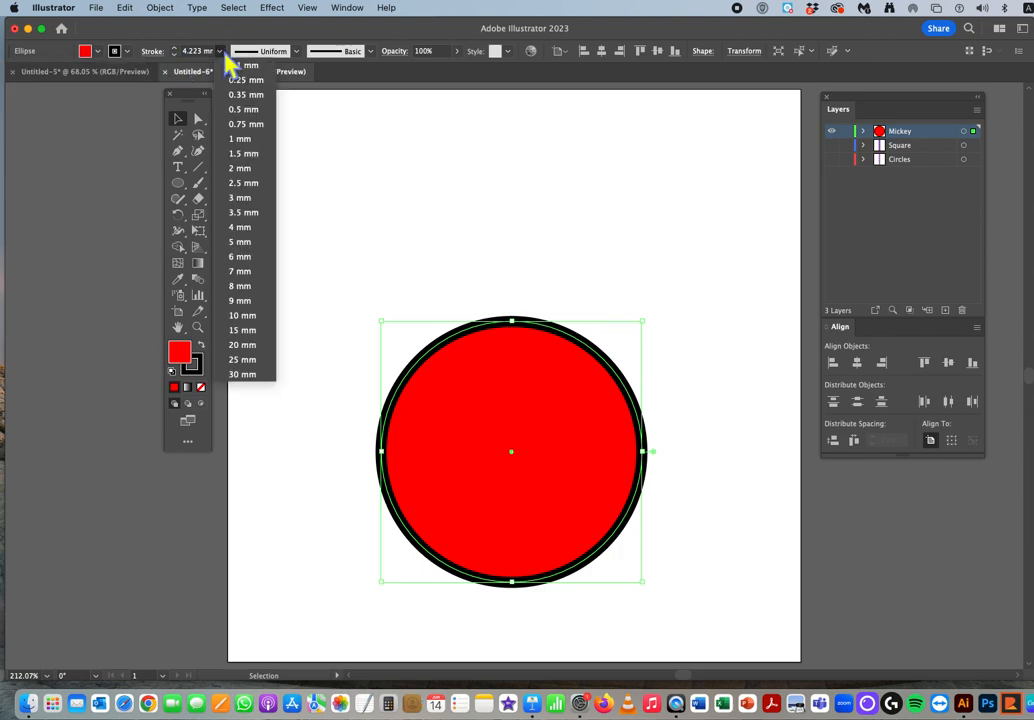
pyautogui.click(247, 199)
pyautogui.click(322, 210)
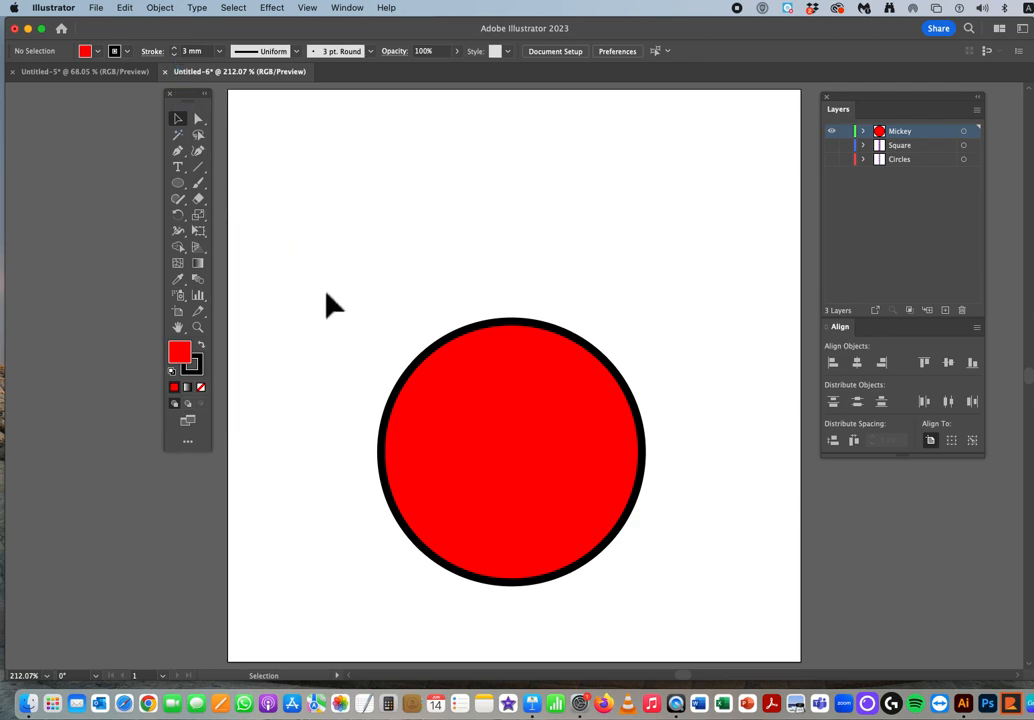
# Step: Duplicate the circle to a spot above the original, then delete the copy
pyautogui.click(548, 437)
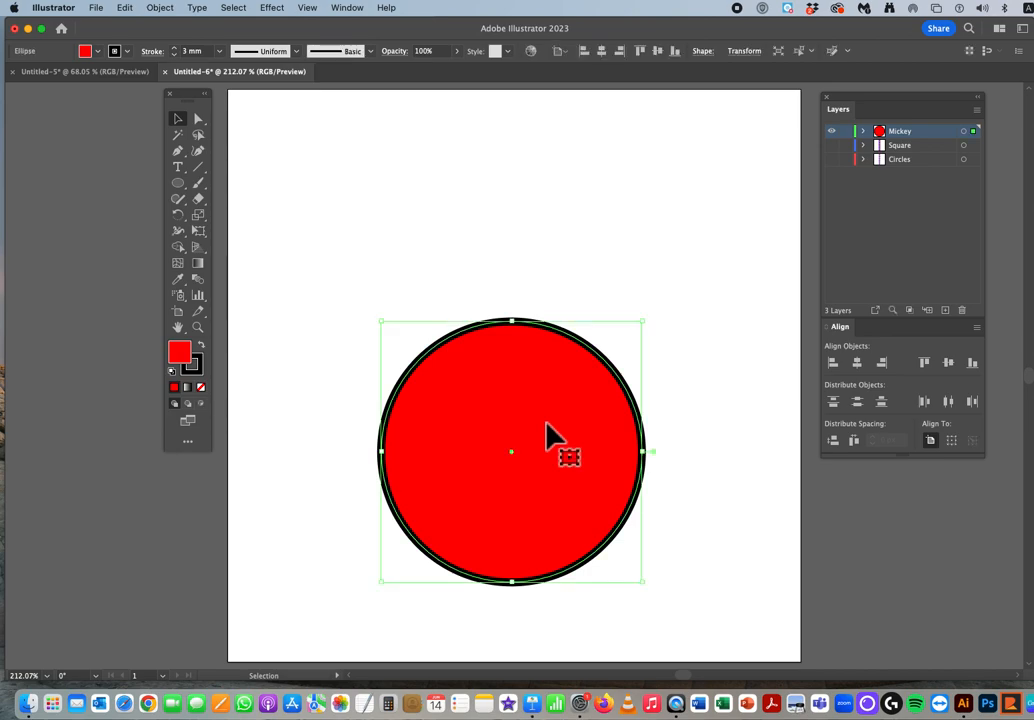
pyautogui.press('a')
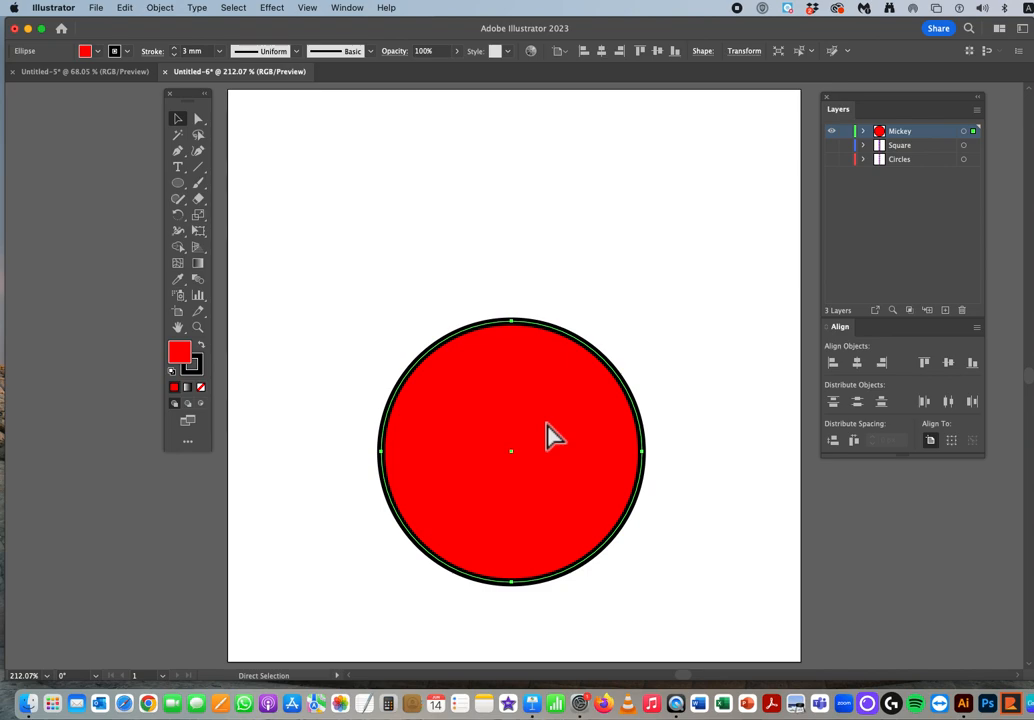
pyautogui.press('v')
pyautogui.press('super+v')
pyautogui.moveTo(548, 437); pyautogui.dragTo(545, 288)
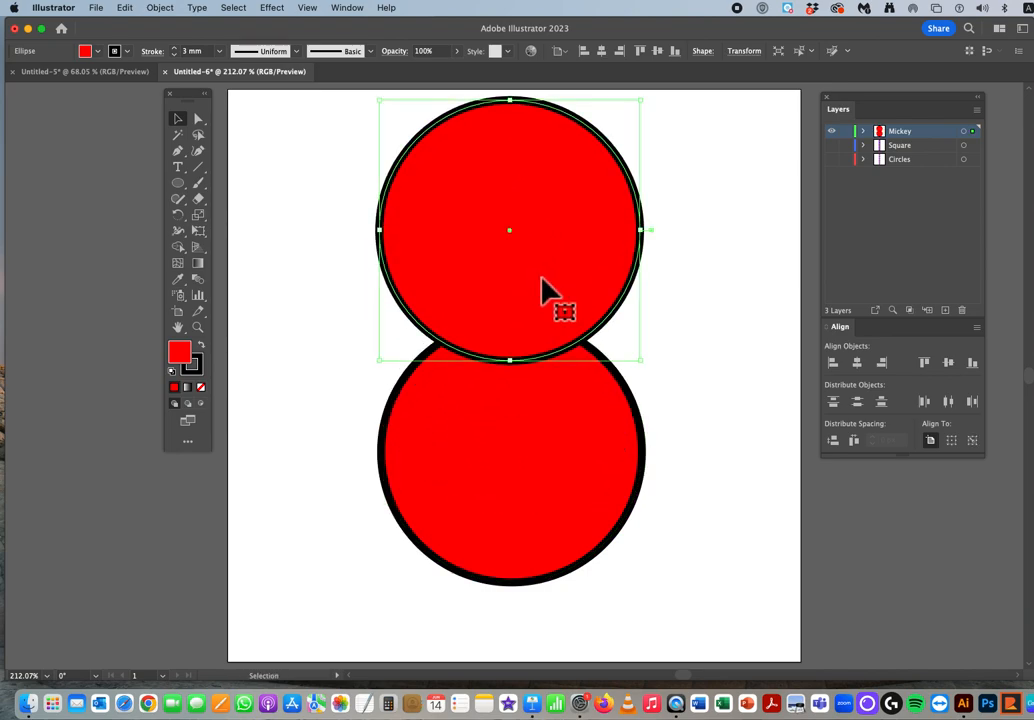
pyautogui.press('Delete')
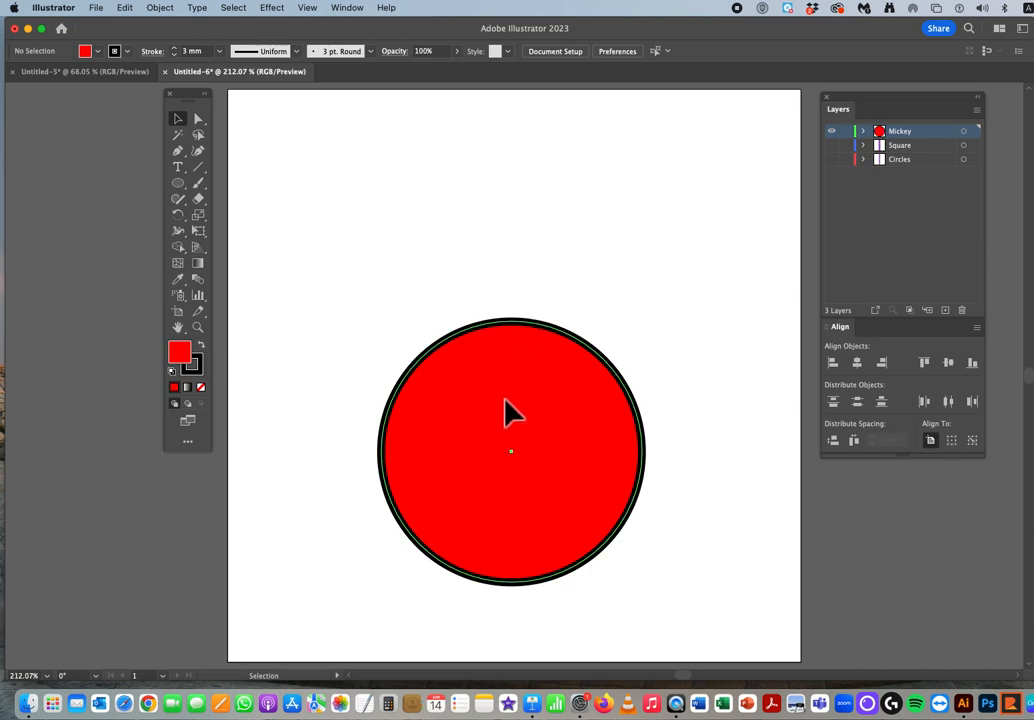
# Step: Duplicate the circle so the copy overlaps the original's right side, then delete the copy
pyautogui.click(506, 405)
pyautogui.press('a')
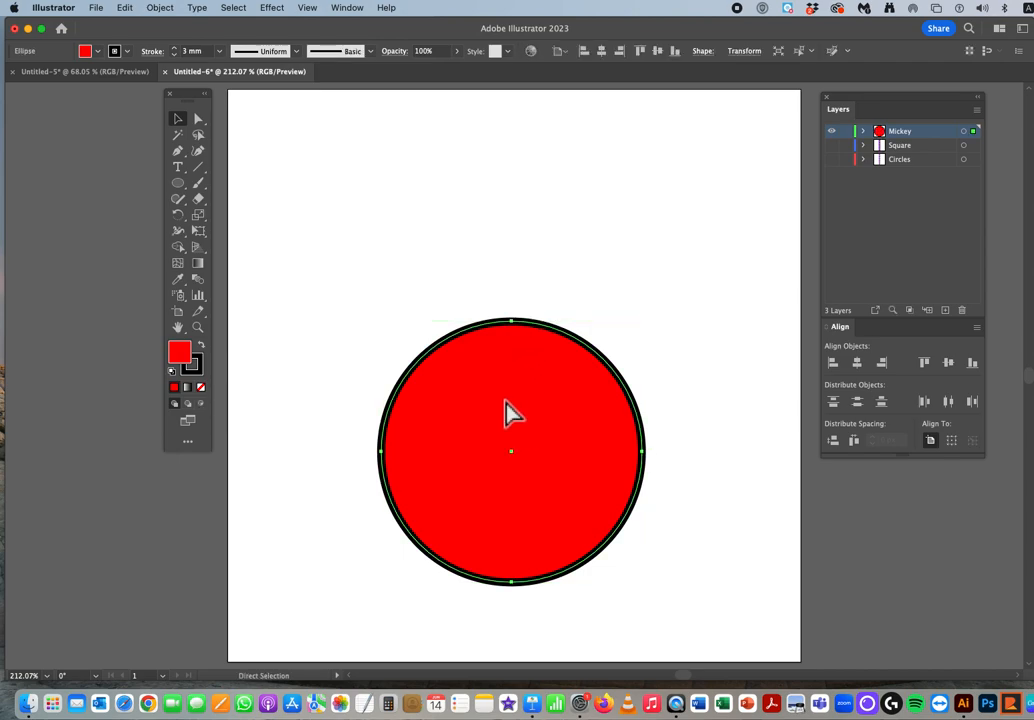
pyautogui.press('v')
pyautogui.moveTo(500, 409); pyautogui.dragTo(595, 406)
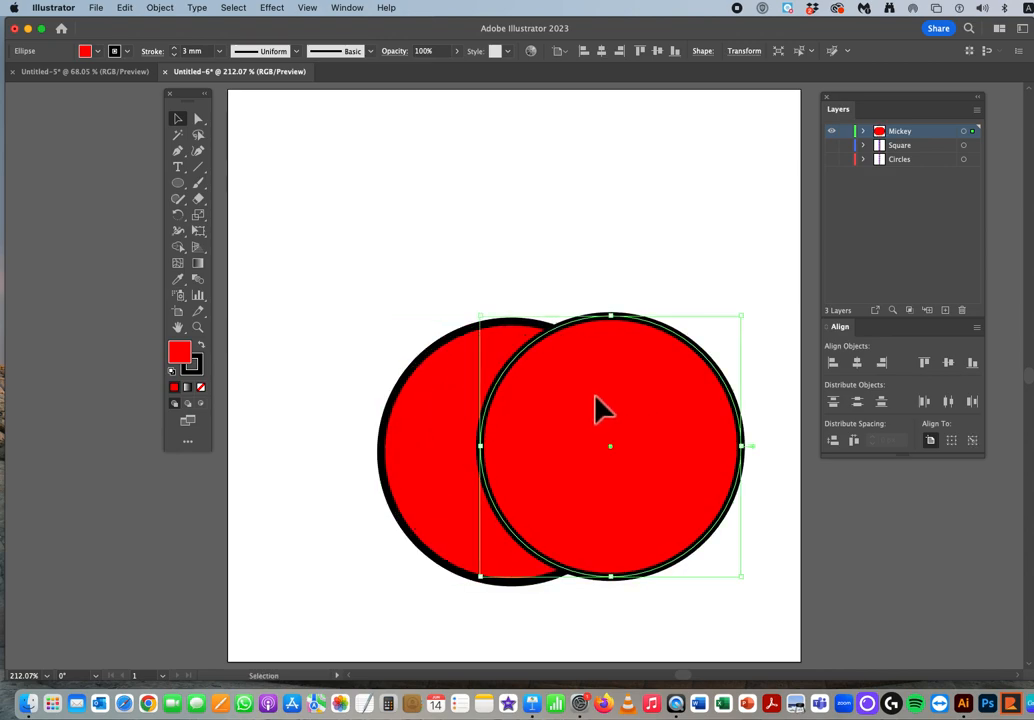
pyautogui.press('Delete')
# Step: Duplicate the circle so the copy overlaps the original's left side, then undo the duplication
pyautogui.click(578, 413)
pyautogui.press('a')
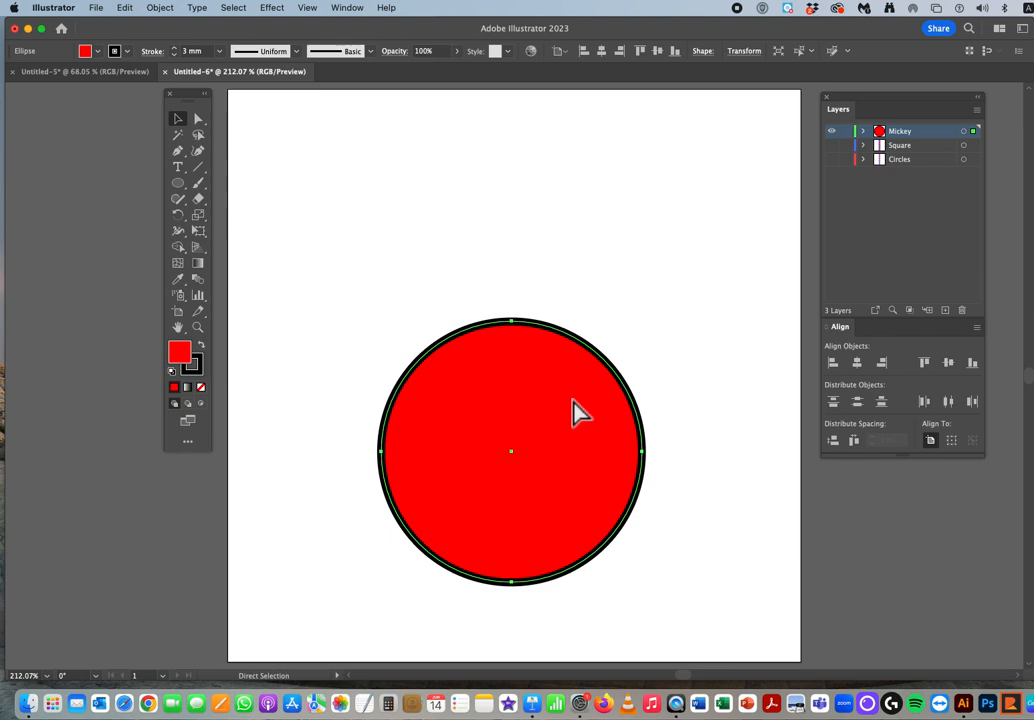
pyautogui.press('v')
pyautogui.moveTo(572, 401); pyautogui.dragTo(492, 402)
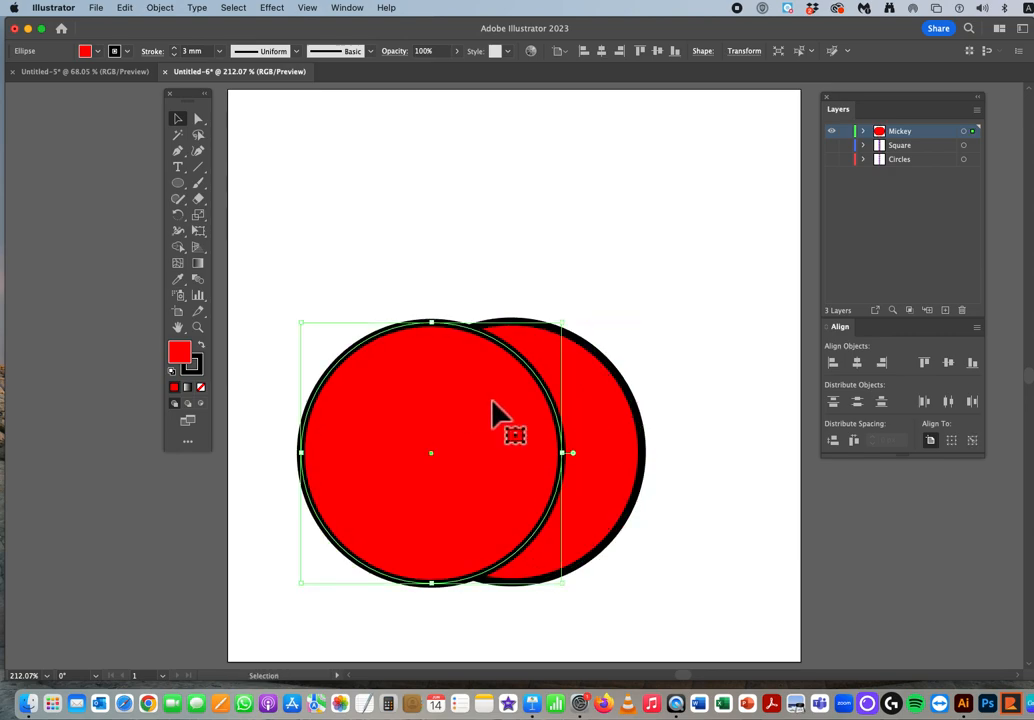
pyautogui.press('super+z')
pyautogui.press('super+shift+a')
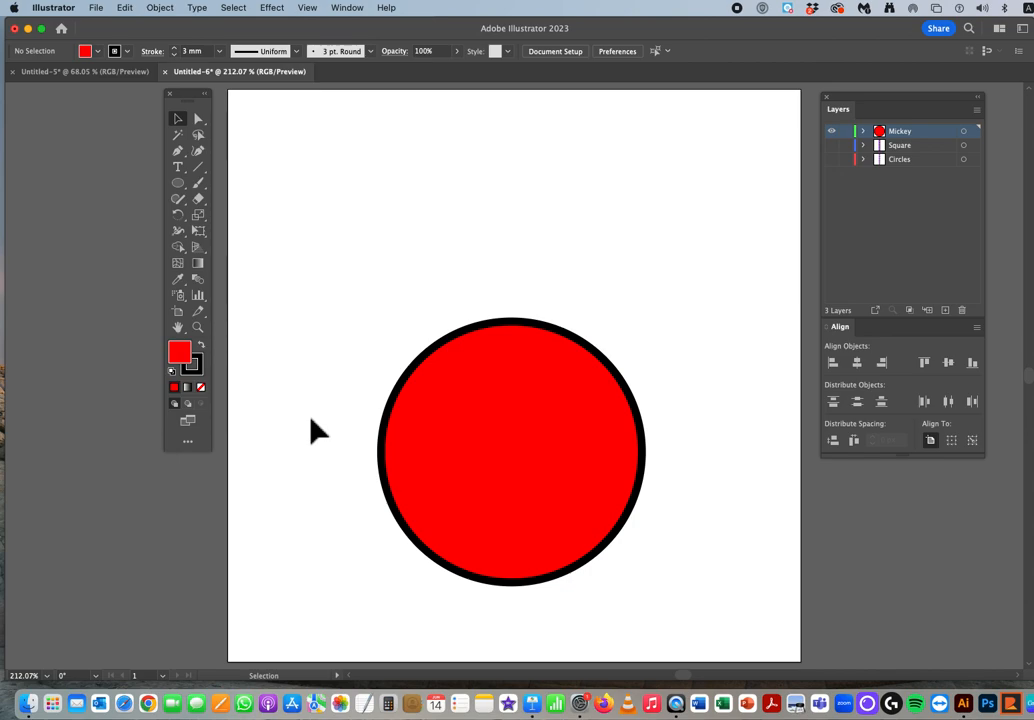
# Step: Create a copy of the circle scaled uniformly to 60%, with corners, strokes and effects scaled and the preview checked
pyautogui.click(411, 413)
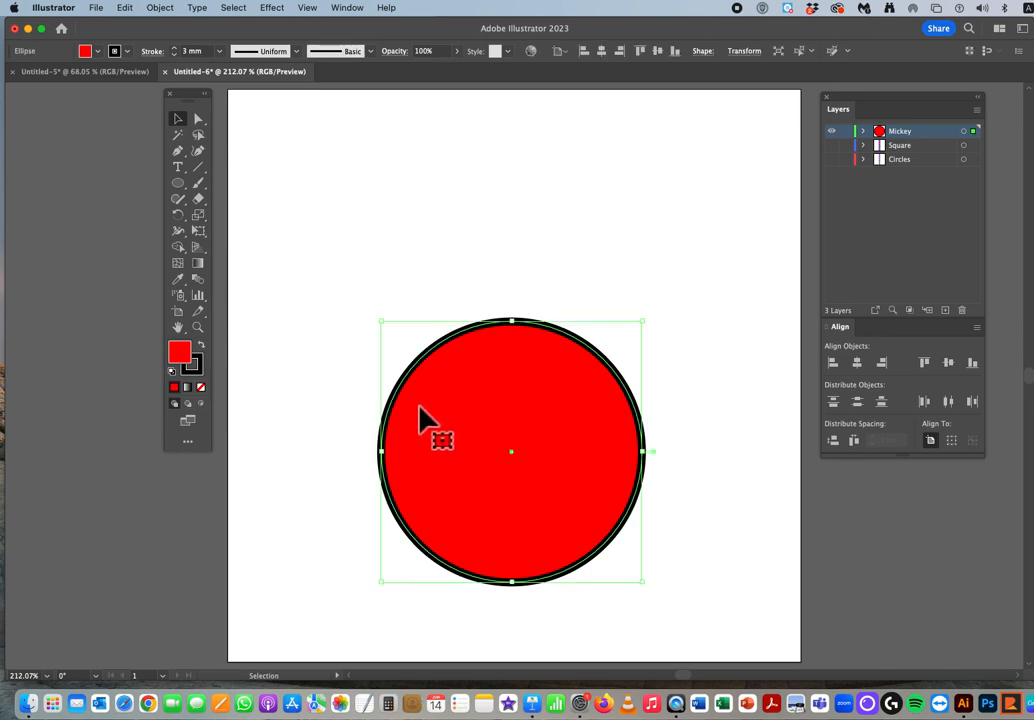
pyautogui.click(162, 8)
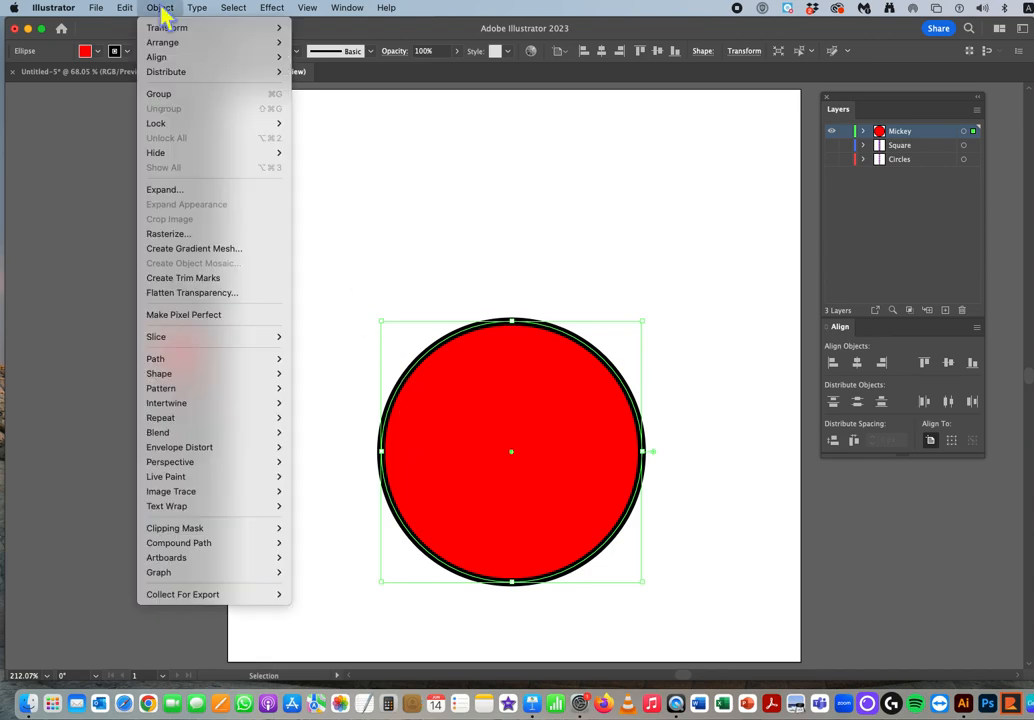
pyautogui.moveTo(166, 30)
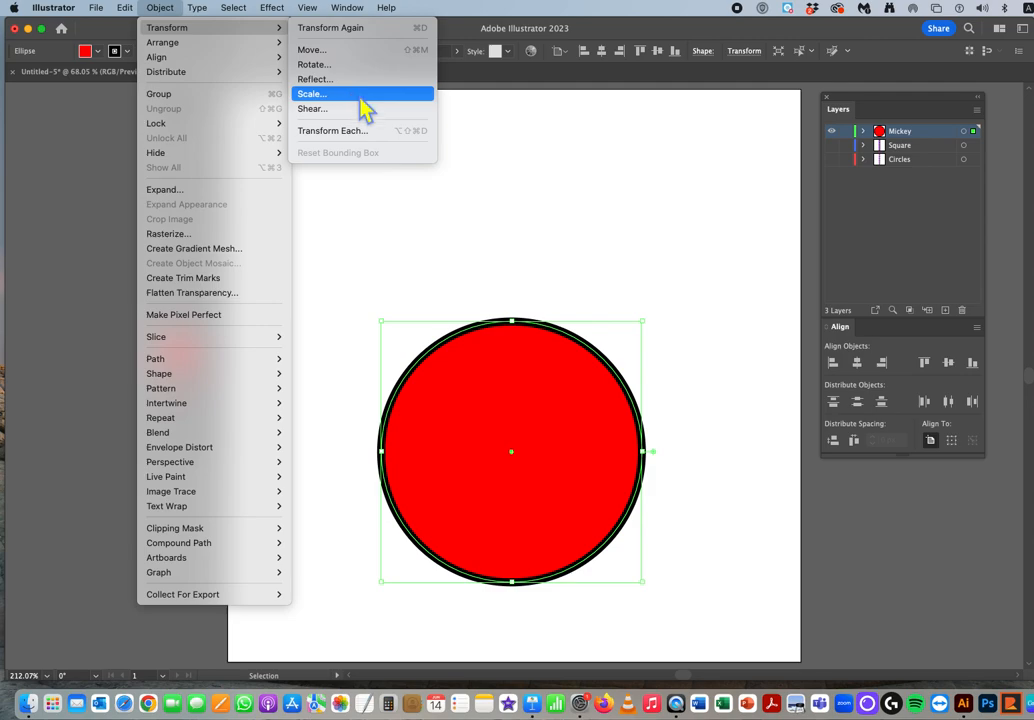
pyautogui.click(503, 166)
pyautogui.rightClick(492, 398)
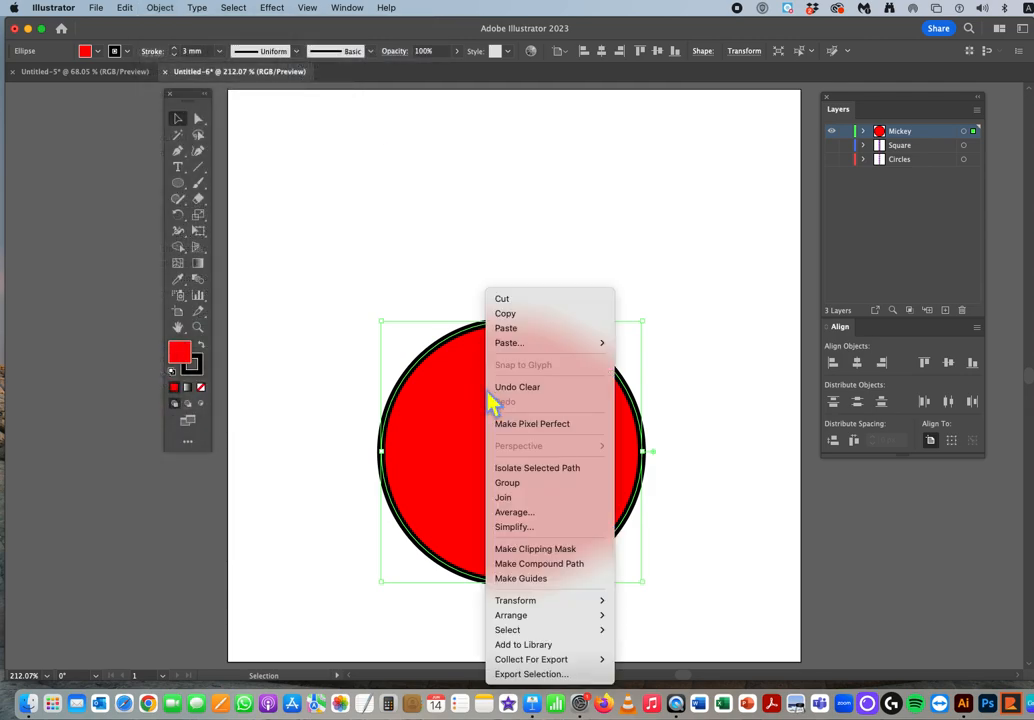
pyautogui.moveTo(520, 612)
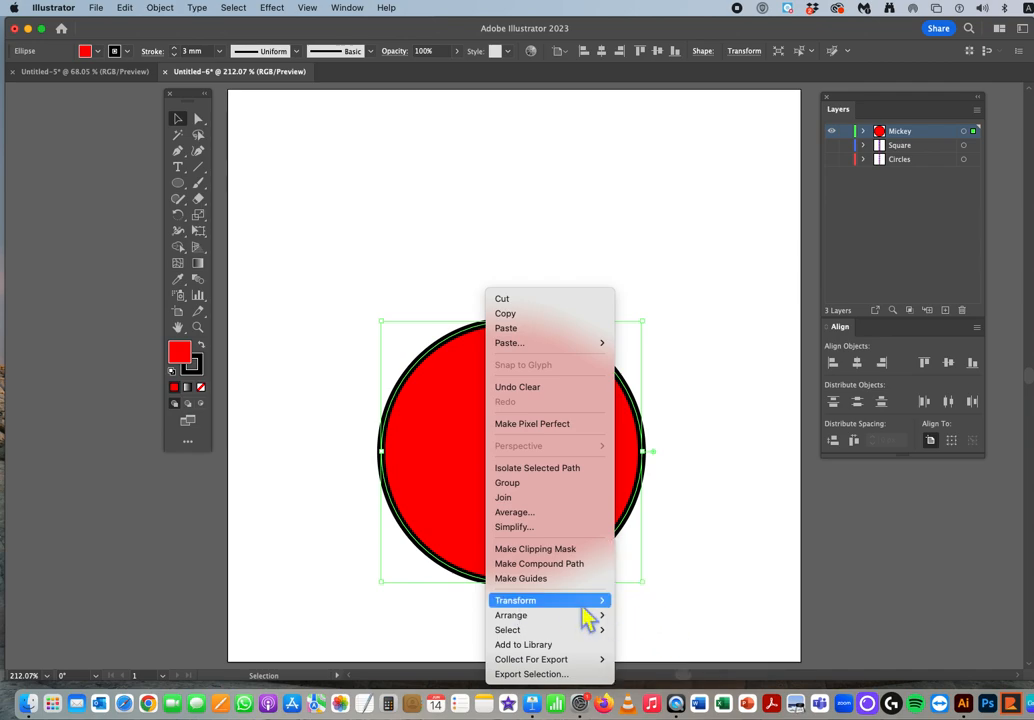
pyautogui.click(645, 616)
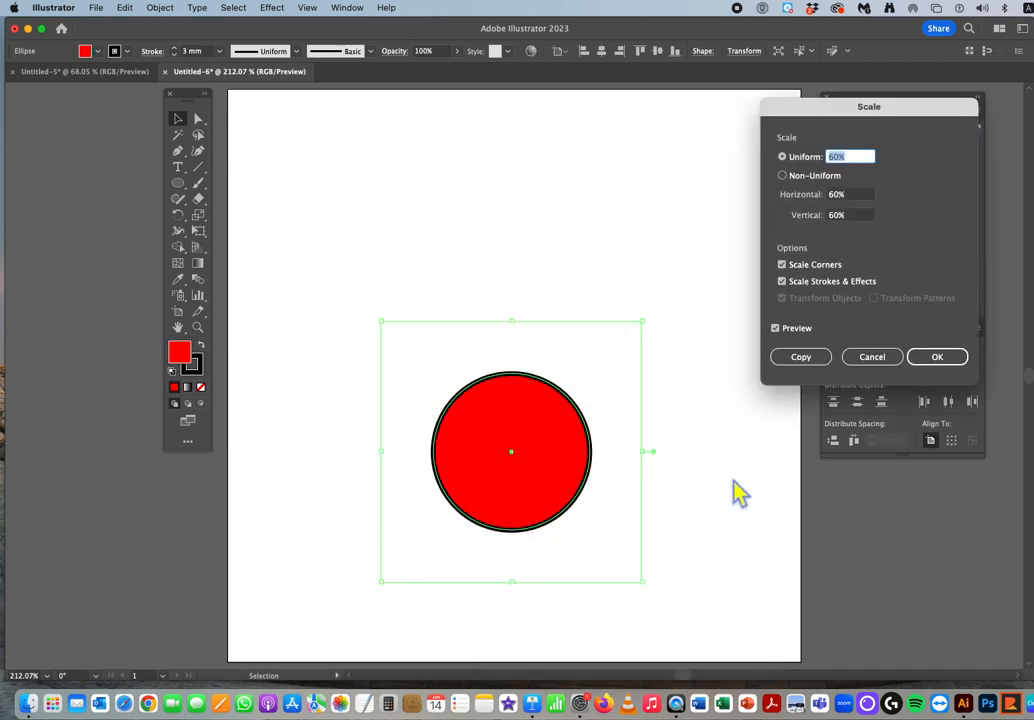
pyautogui.moveTo(808, 130); pyautogui.dragTo(753, 132)
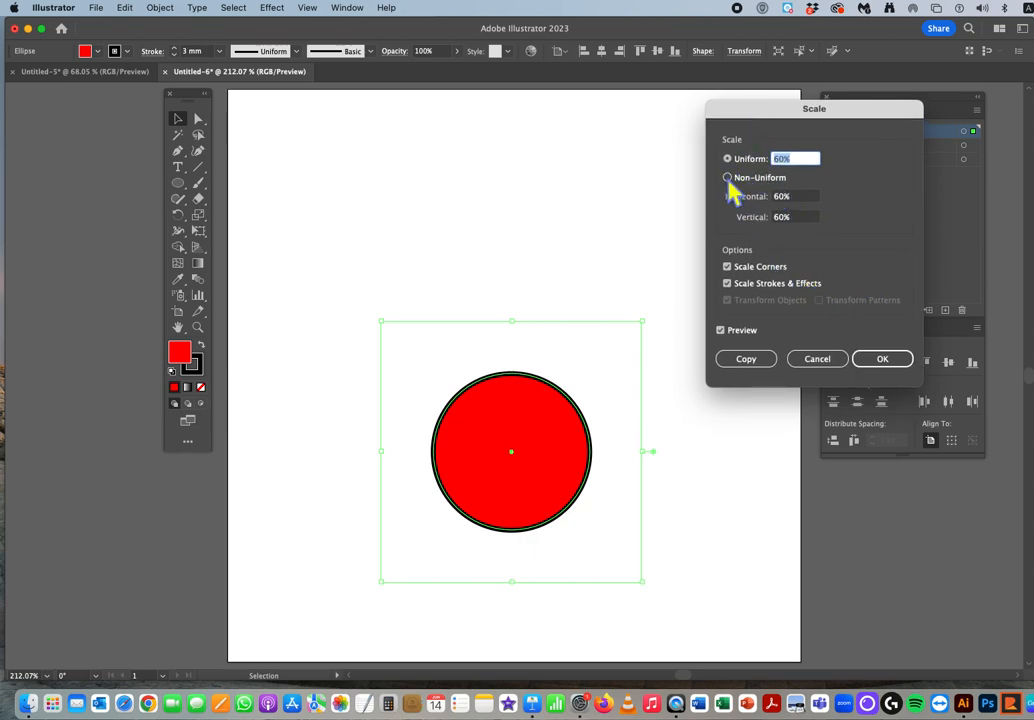
pyautogui.click(720, 333)
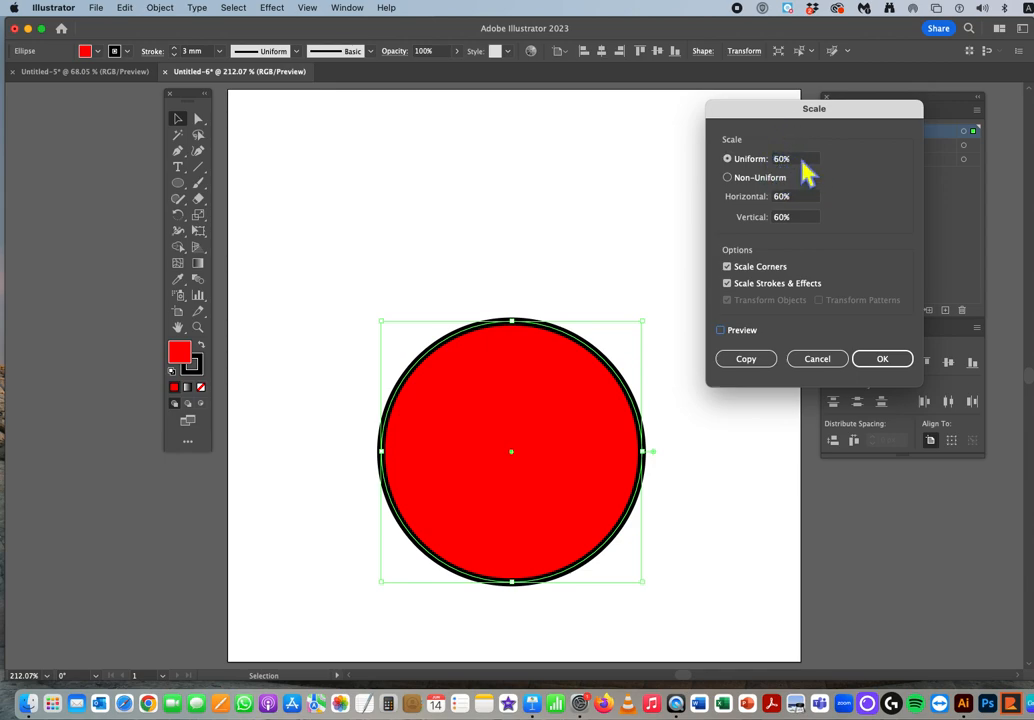
pyautogui.click(721, 331)
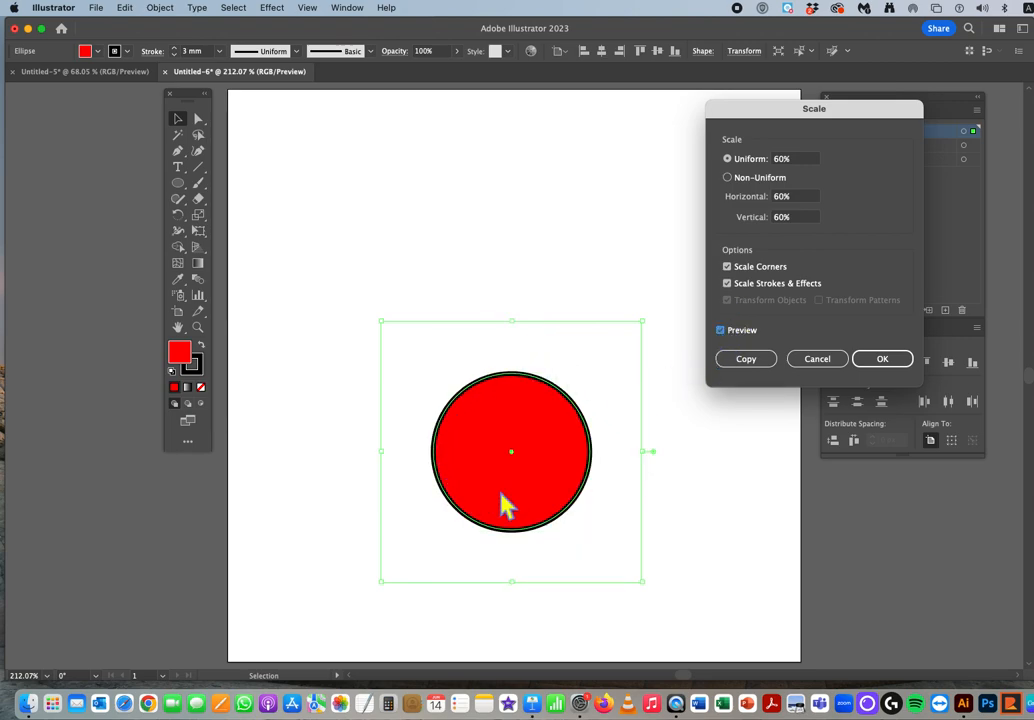
pyautogui.click(886, 366)
pyautogui.click(758, 365)
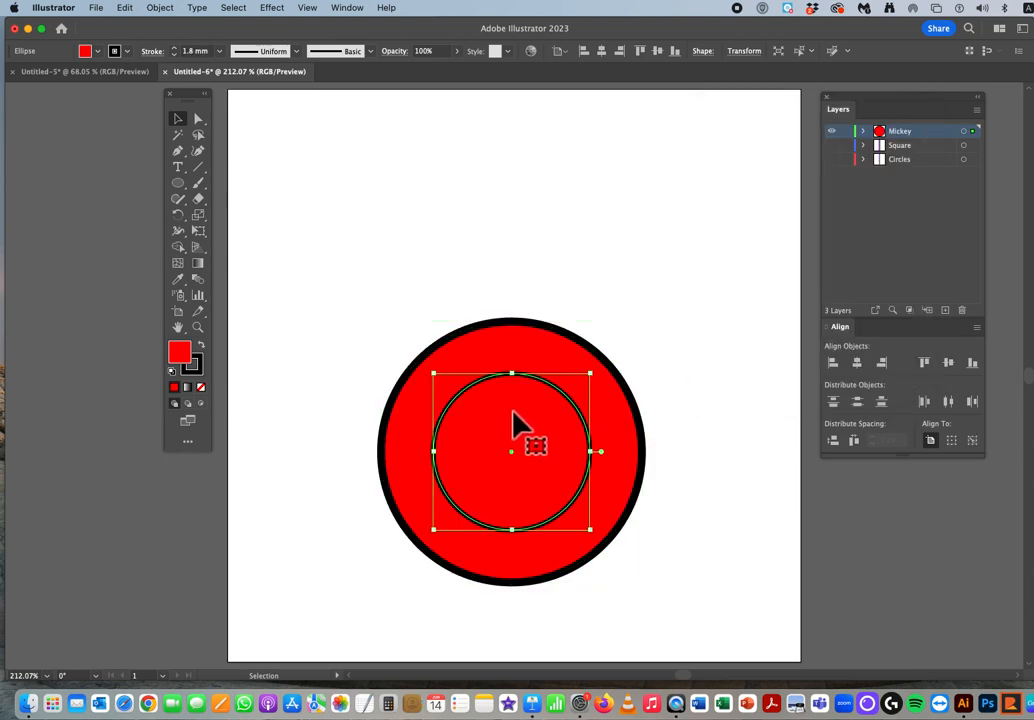
# Step: Move the small circle onto the large circle's upper-left edge as an ear and duplicate it level onto the upper-right edge
pyautogui.moveTo(510, 432); pyautogui.dragTo(424, 320)
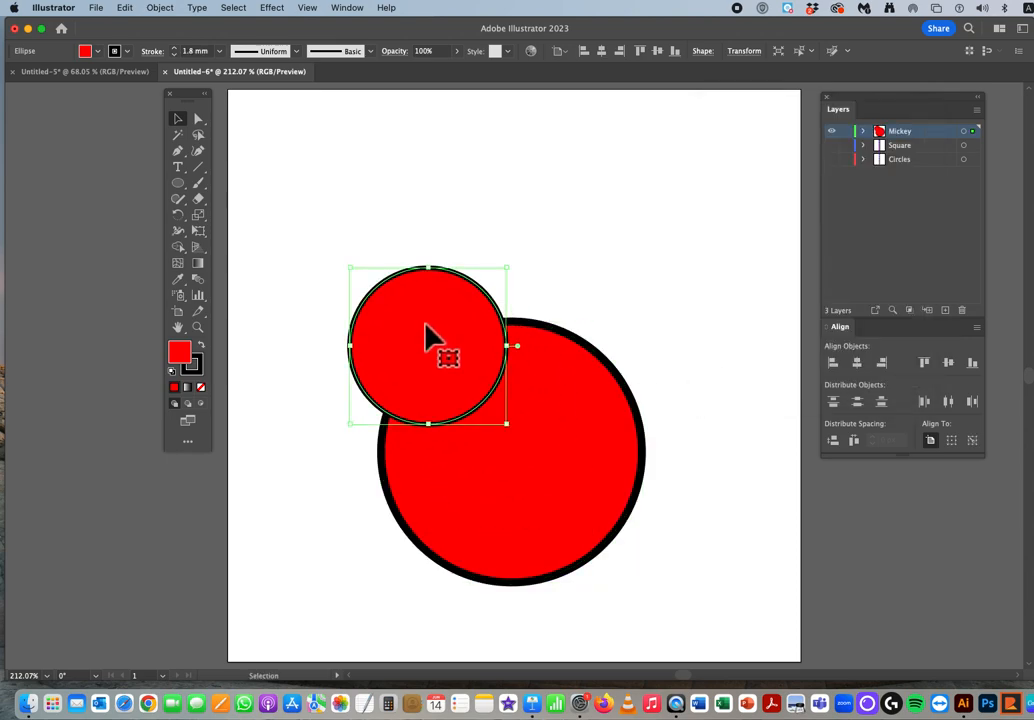
pyautogui.click(644, 302)
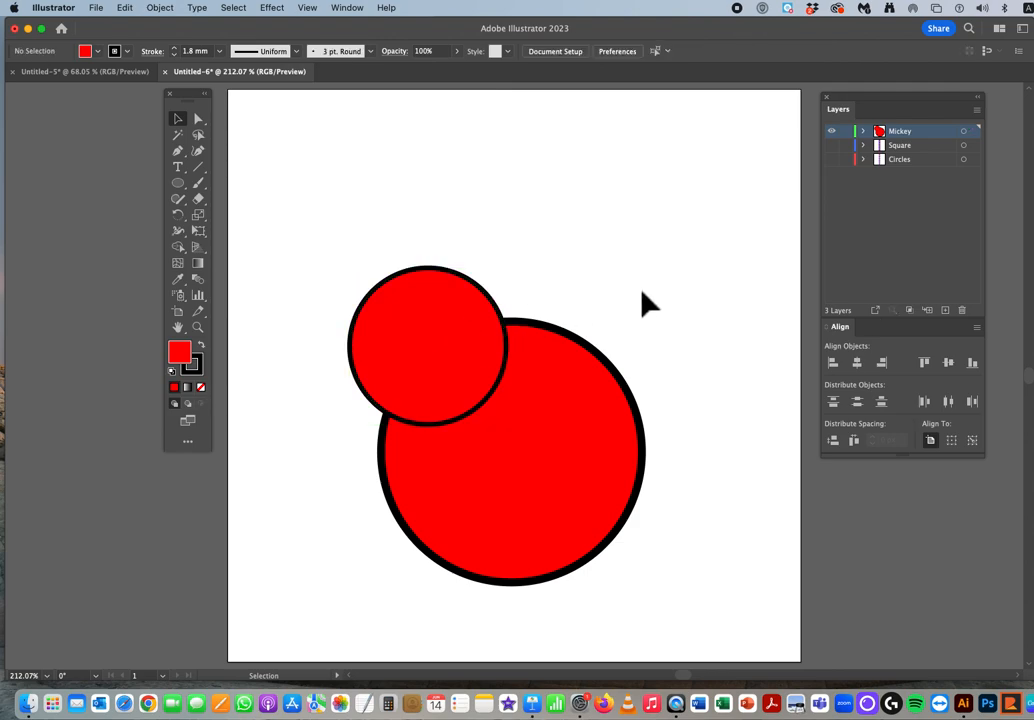
pyautogui.click(436, 358)
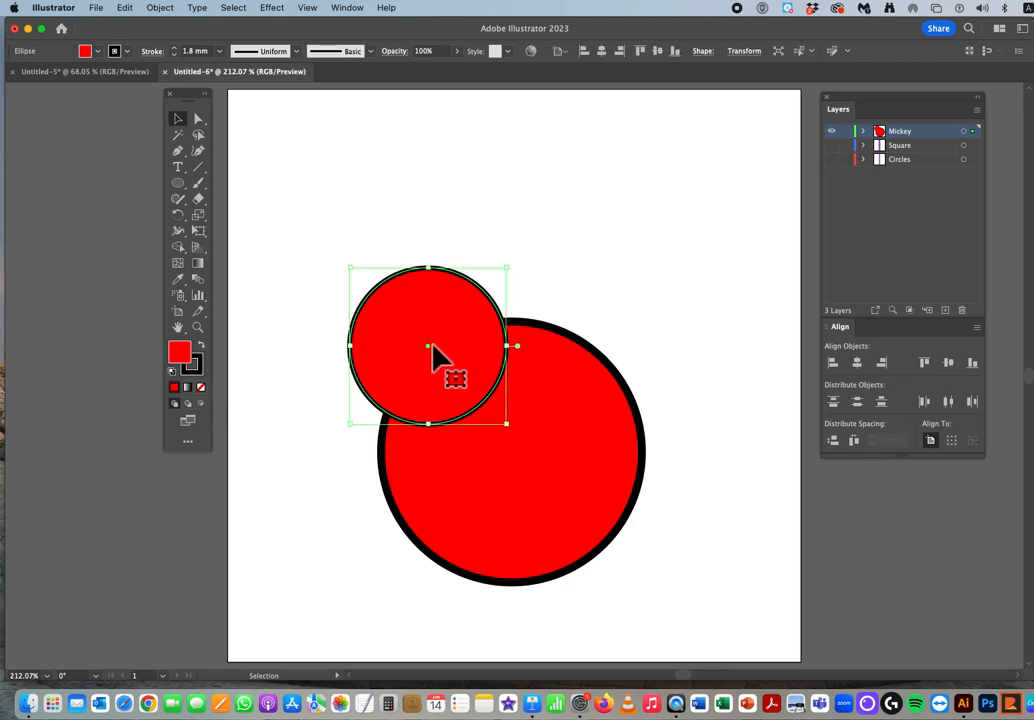
pyautogui.press('a')
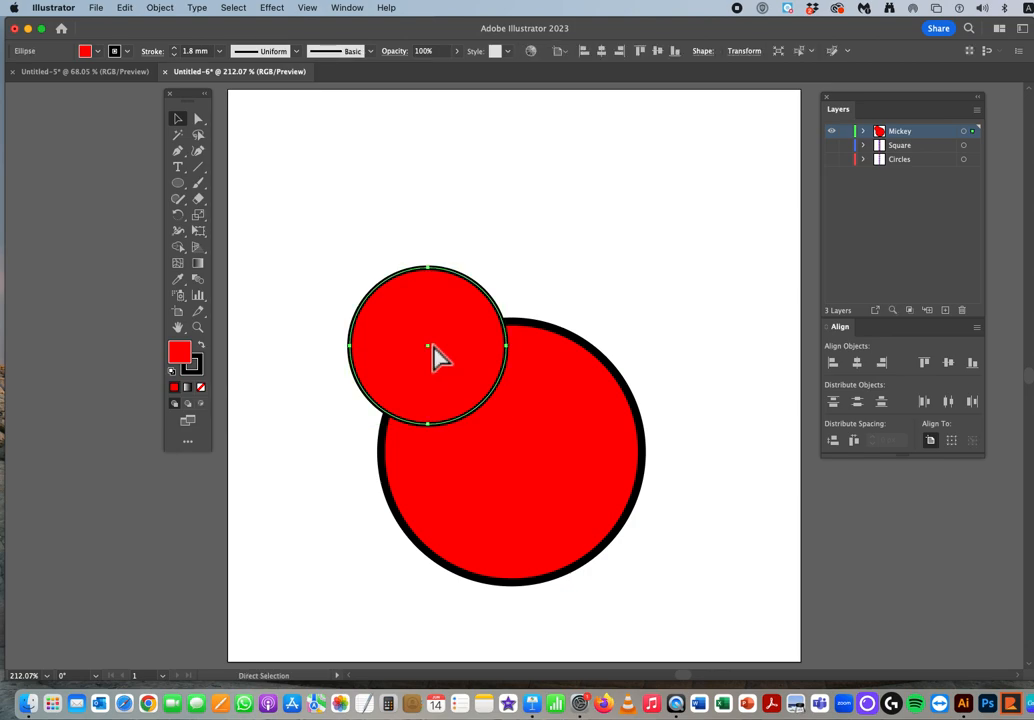
pyautogui.press('v')
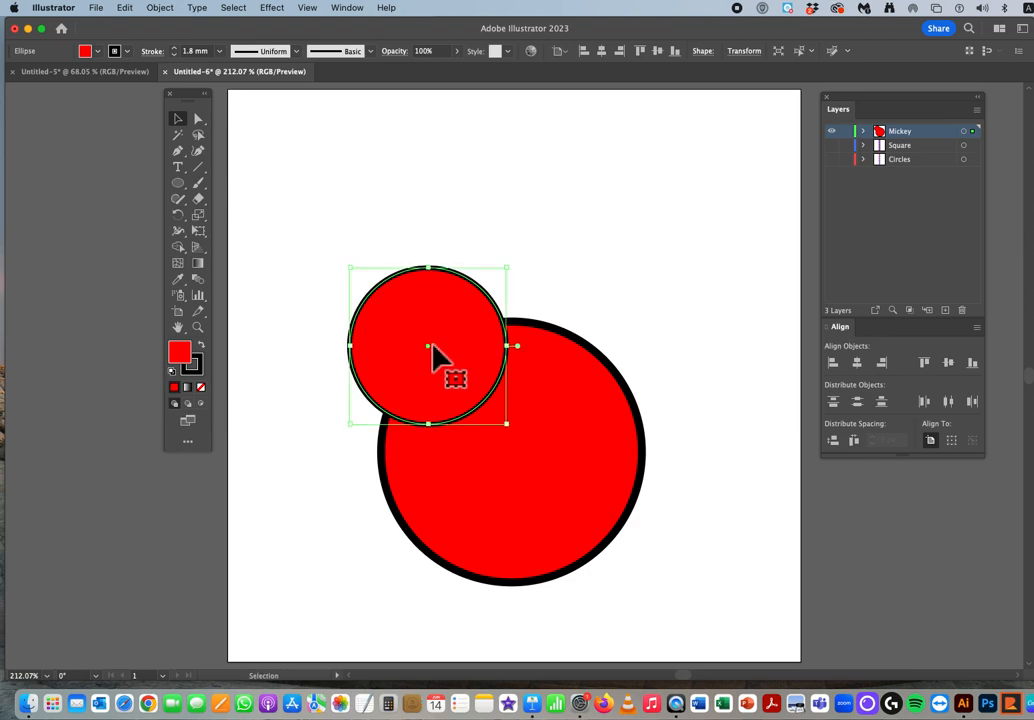
pyautogui.moveTo(436, 358); pyautogui.dragTo(605, 357)
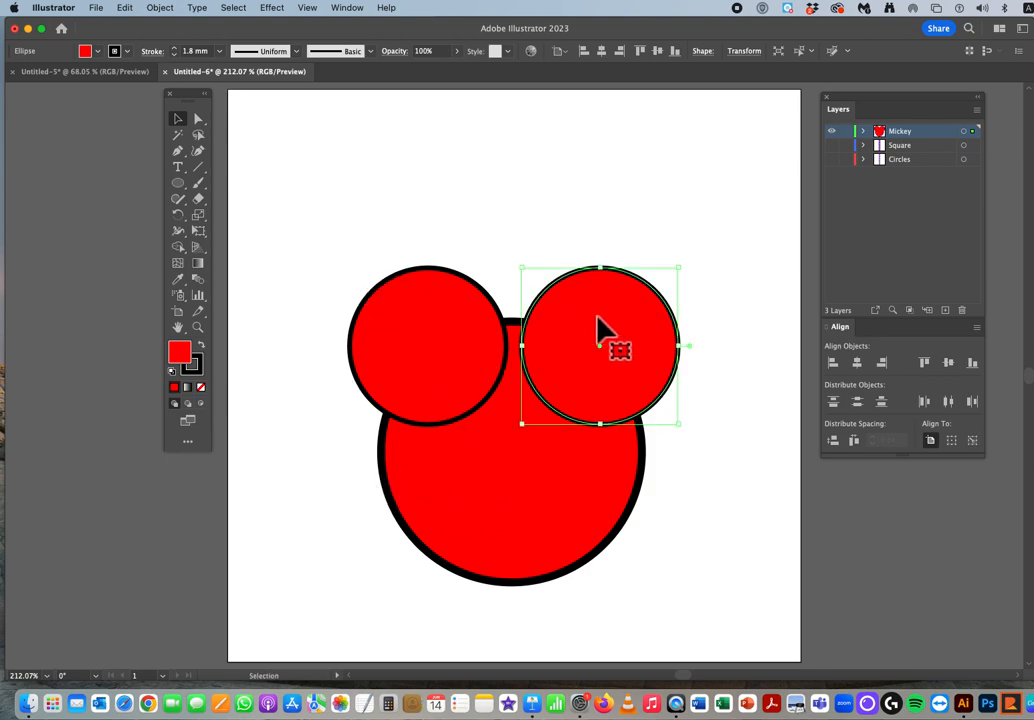
pyautogui.click(358, 502)
# Step: Distribute the two ears and the large head circle horizontally by their centres, then deselect them
pyautogui.moveTo(331, 256); pyautogui.dragTo(662, 323)
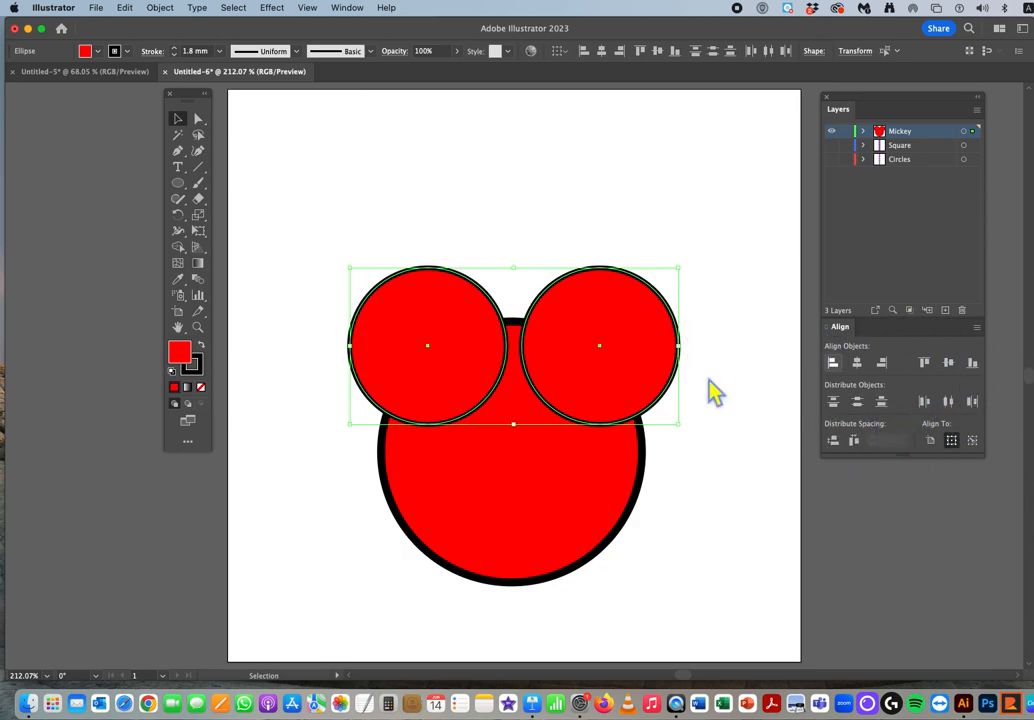
pyautogui.click(265, 481)
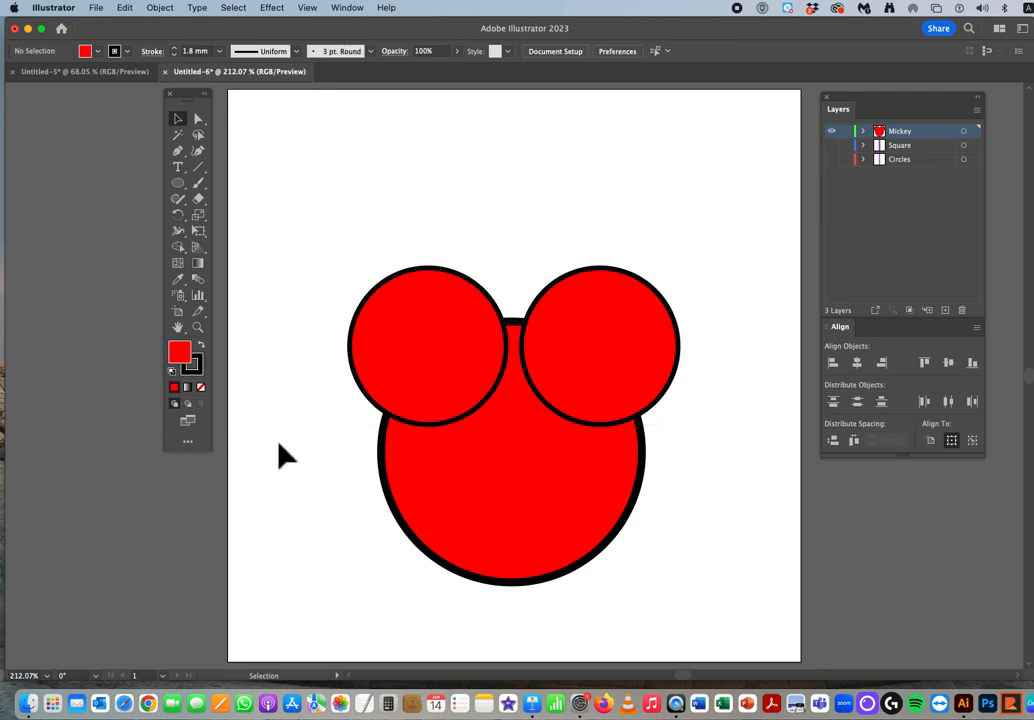
pyautogui.moveTo(293, 263); pyautogui.dragTo(695, 510)
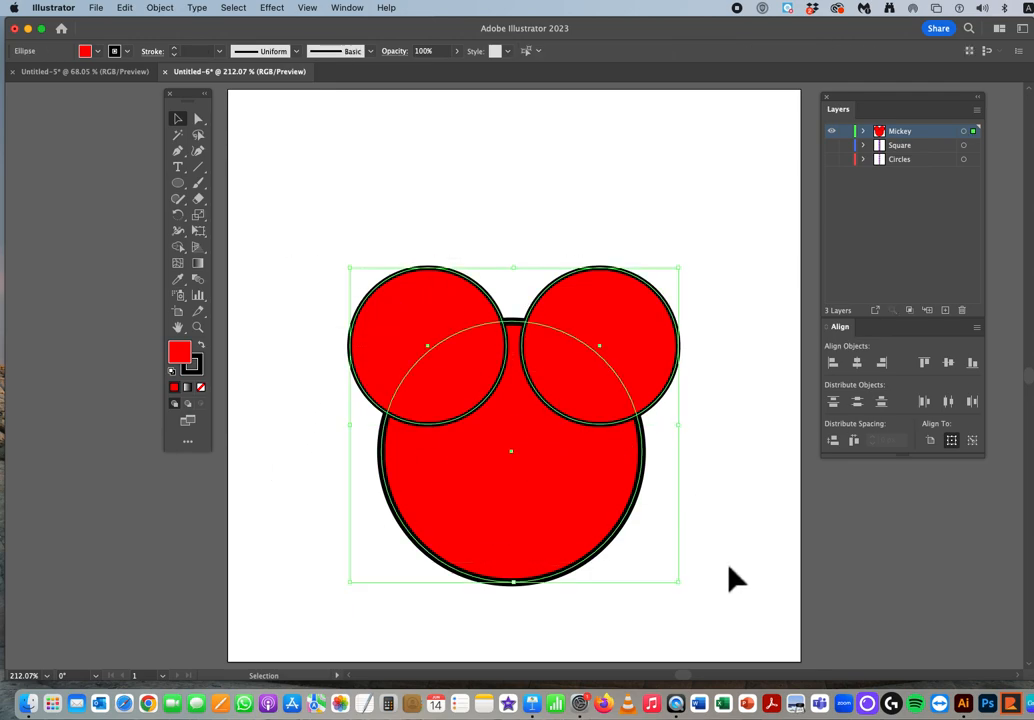
pyautogui.click(954, 403)
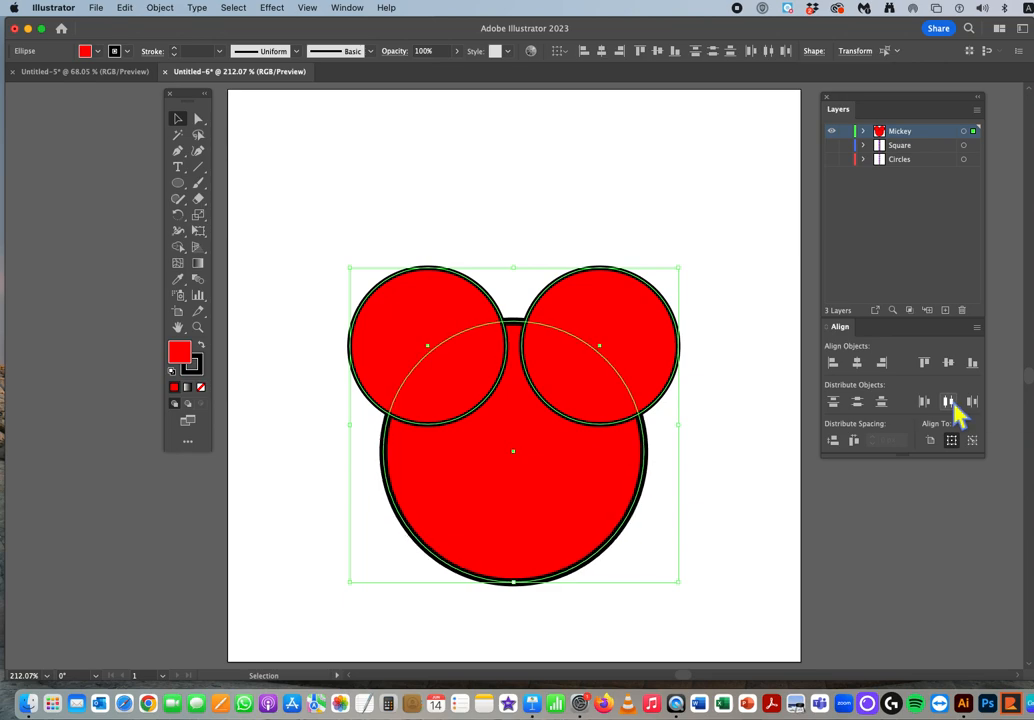
pyautogui.click(727, 447)
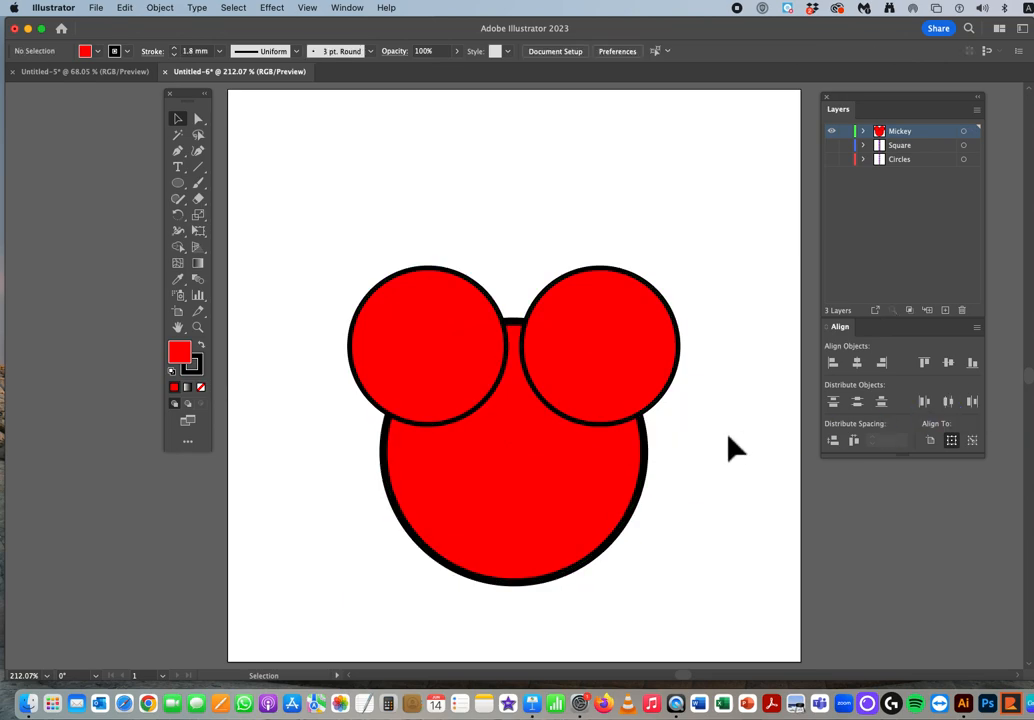
# Step: Move both ears outward to the head's outer upper edges and distribute the three circles horizontally by their centres
pyautogui.press('super+minus')
pyautogui.moveTo(642, 397); pyautogui.dragTo(680, 400)
pyautogui.moveTo(480, 358); pyautogui.dragTo(388, 362)
pyautogui.moveTo(254, 254); pyautogui.dragTo(785, 535)
pyautogui.click(948, 401)
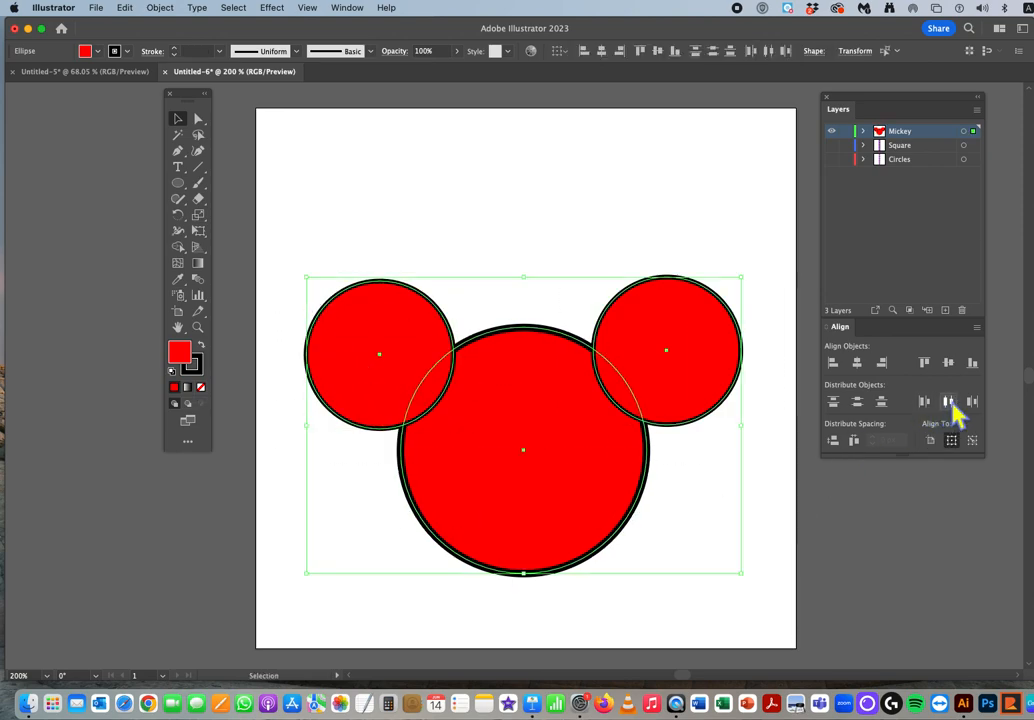
pyautogui.click(690, 530)
# Step: Move both ears back inward over the head's upper edge and distribute all three circles horizontally by their centres
pyautogui.moveTo(667, 392); pyautogui.dragTo(625, 398)
pyautogui.moveTo(397, 392); pyautogui.dragTo(438, 385)
pyautogui.moveTo(313, 291); pyautogui.dragTo(646, 487)
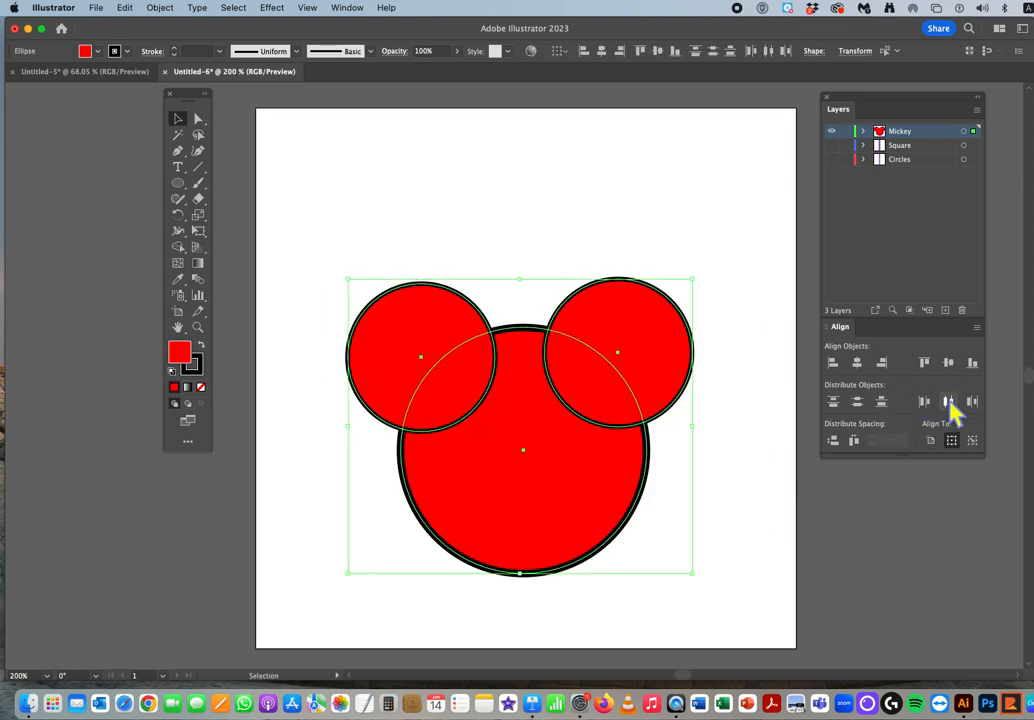
pyautogui.click(948, 401)
pyautogui.click(722, 473)
# Step: Lower the right ear level with the left one and redistribute the three circles horizontally by their centres
pyautogui.click(620, 405)
pyautogui.moveTo(620, 405); pyautogui.dragTo(616, 406)
pyautogui.moveTo(262, 265); pyautogui.dragTo(715, 531)
pyautogui.click(948, 401)
pyautogui.moveTo(352, 246); pyautogui.dragTo(645, 309)
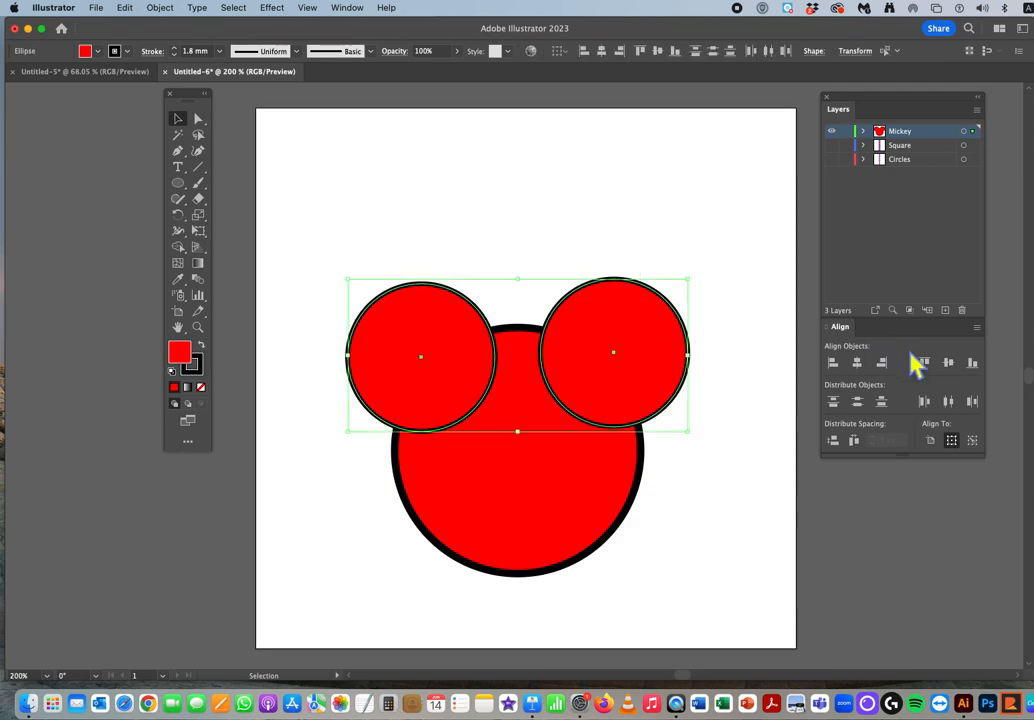
pyautogui.click(775, 490)
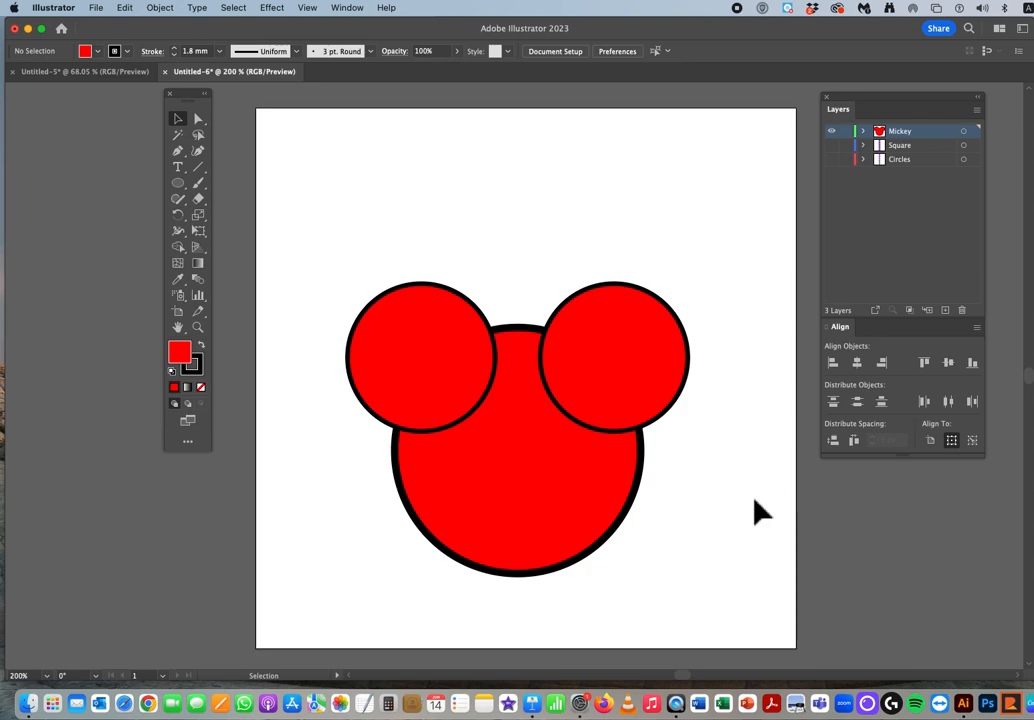
# Step: Show the Pathfinder panel and dock it beneath the Align panel
pyautogui.click(352, 8)
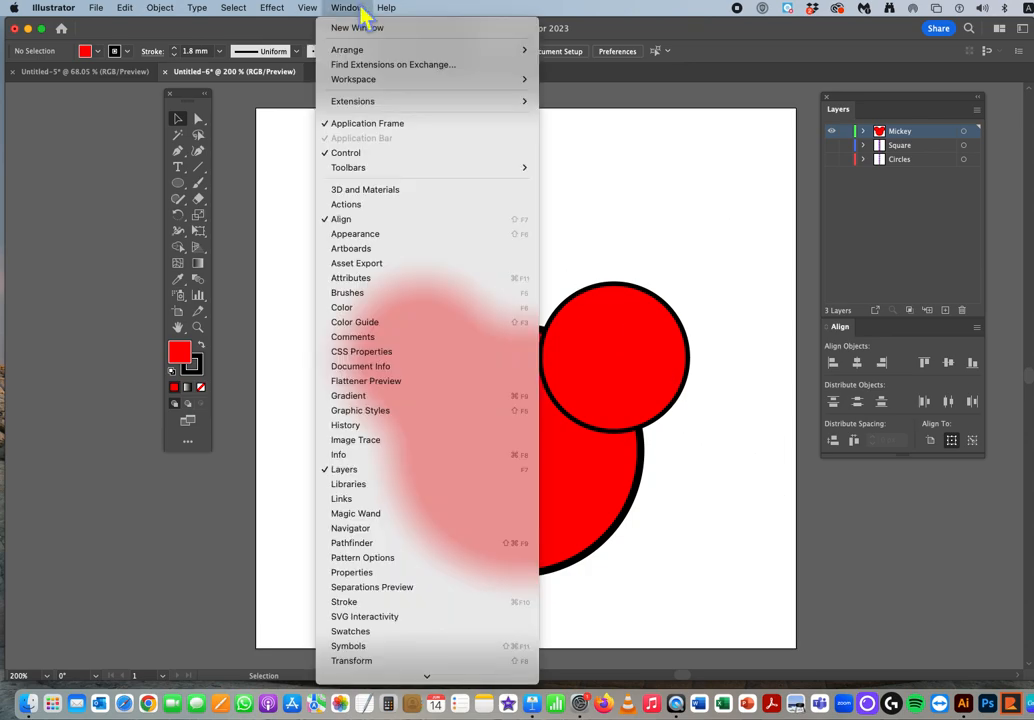
pyautogui.click(418, 545)
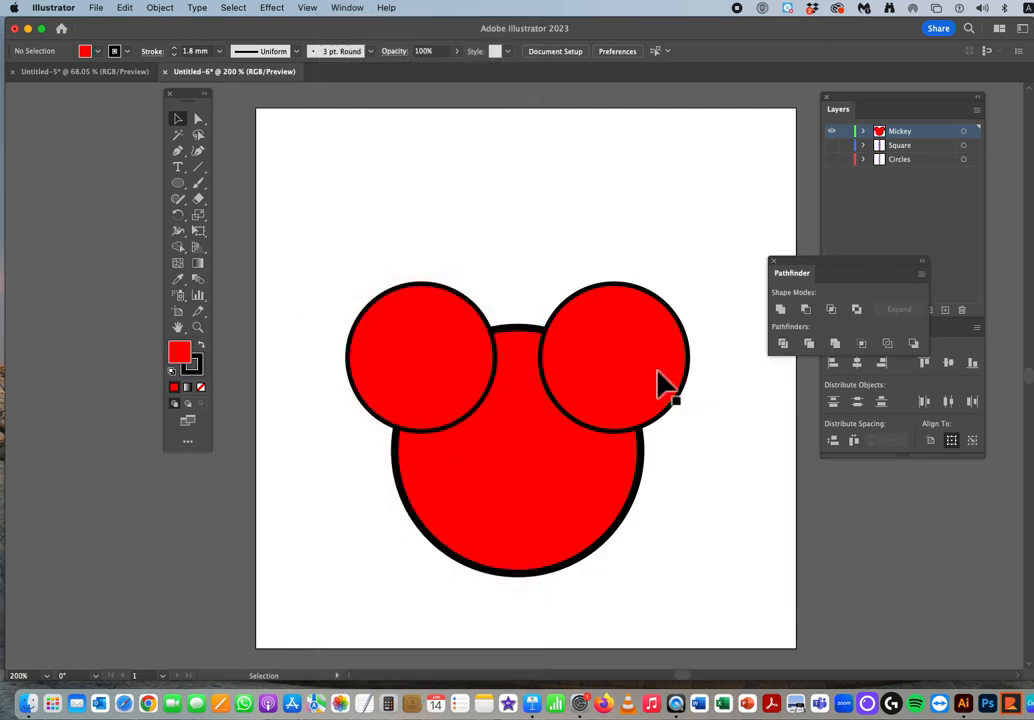
pyautogui.moveTo(808, 262); pyautogui.dragTo(860, 476)
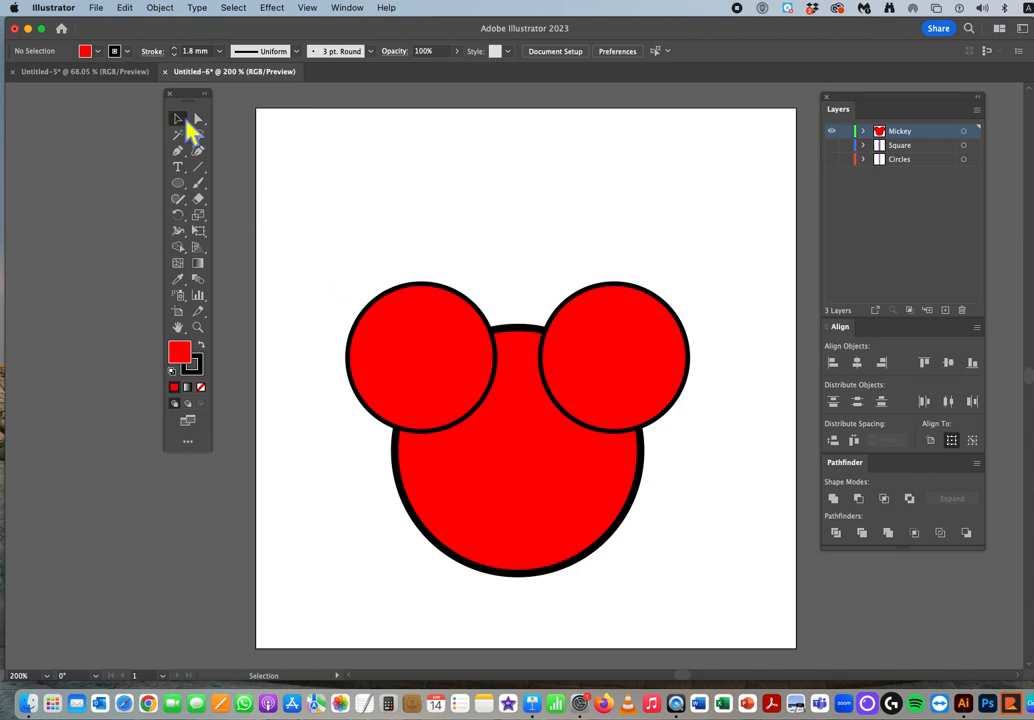
pyautogui.moveTo(304, 212); pyautogui.dragTo(718, 566)
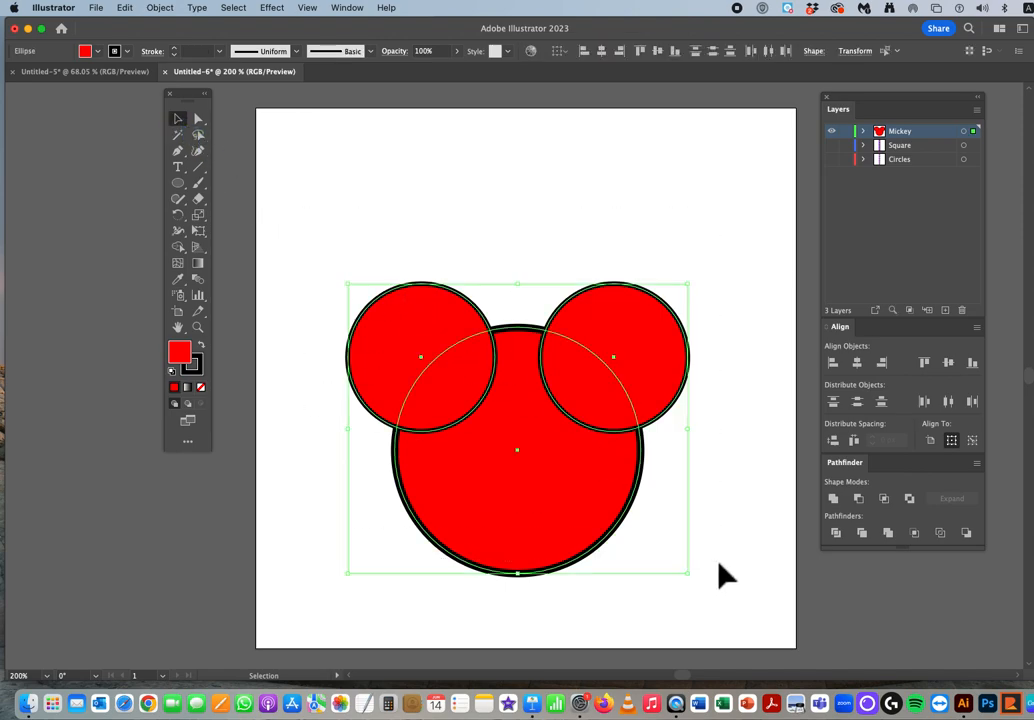
pyautogui.click(771, 557)
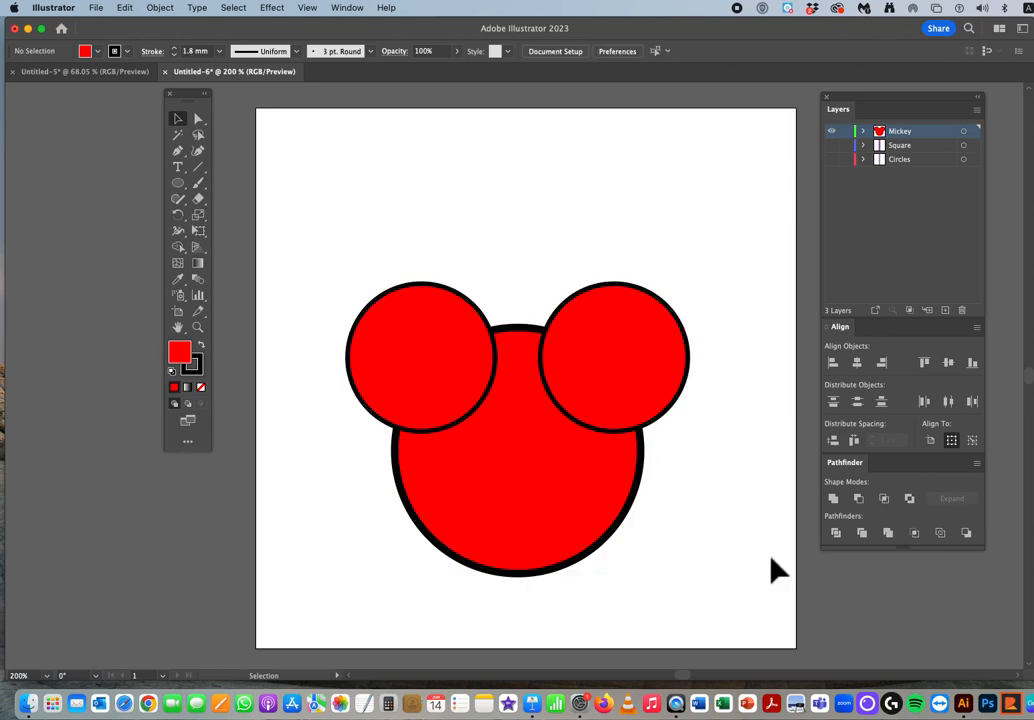
pyautogui.moveTo(725, 589); pyautogui.dragTo(725, 589)
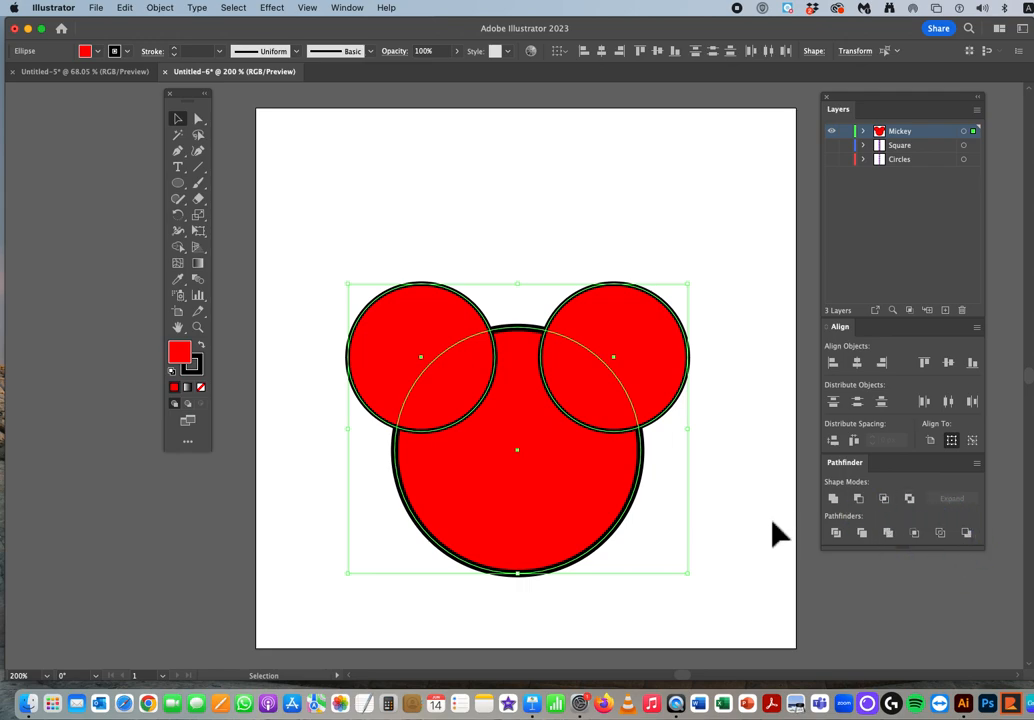
pyautogui.click(755, 541)
# Step: Subtract the two ears from the large head circle with Minus Front, then undo the subtraction
pyautogui.moveTo(318, 257); pyautogui.dragTo(680, 545)
pyautogui.click(858, 499)
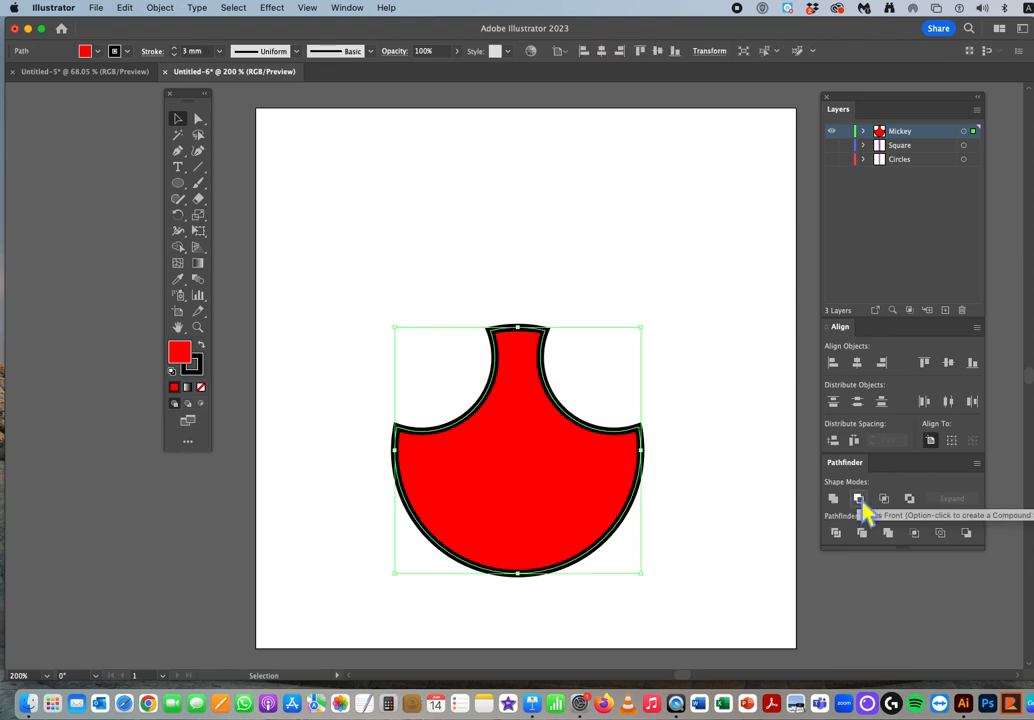
pyautogui.click(727, 523)
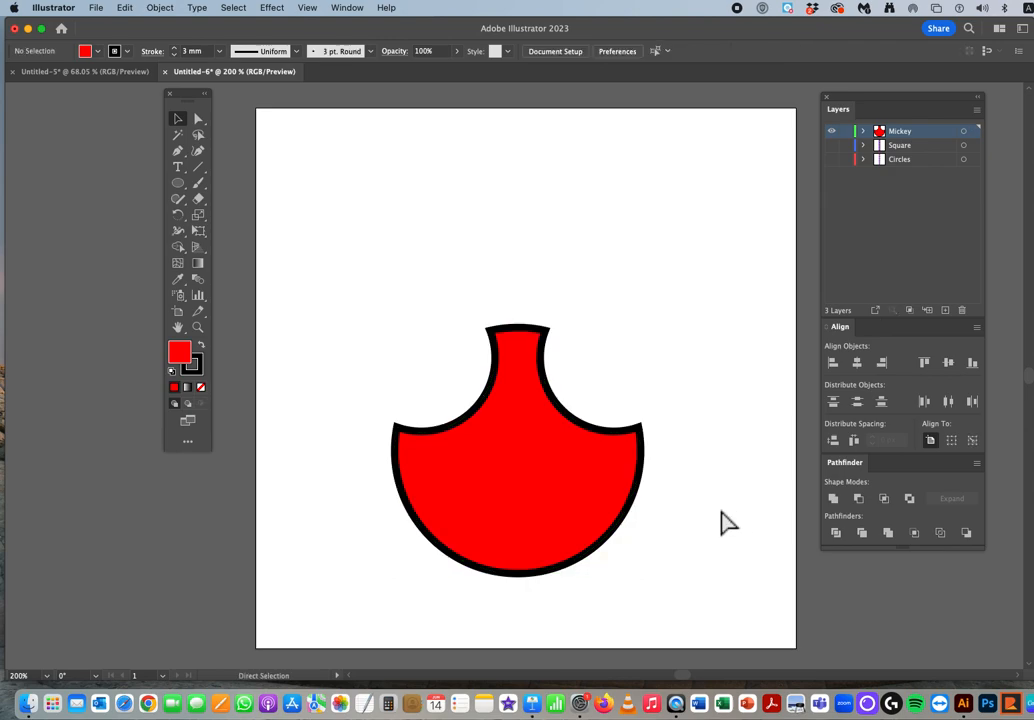
pyautogui.press('super+z')
pyautogui.press('super+z')
pyautogui.click(727, 523)
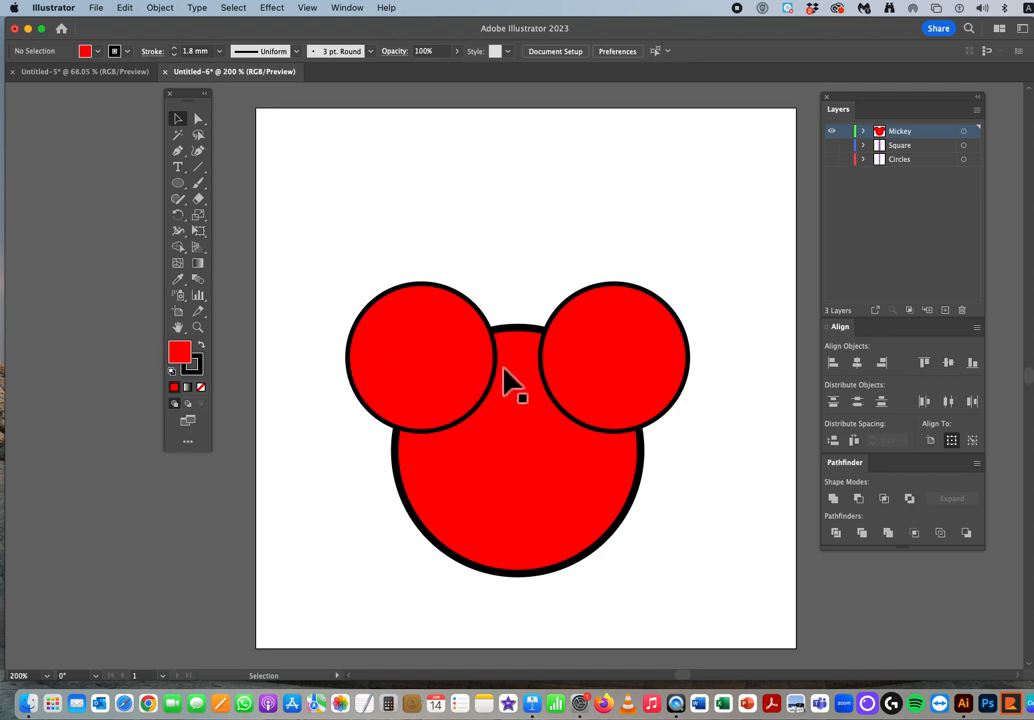
# Step: Repeat the Minus Front cut on the three selected circles and undo it again
pyautogui.moveTo(315, 274); pyautogui.dragTo(741, 554)
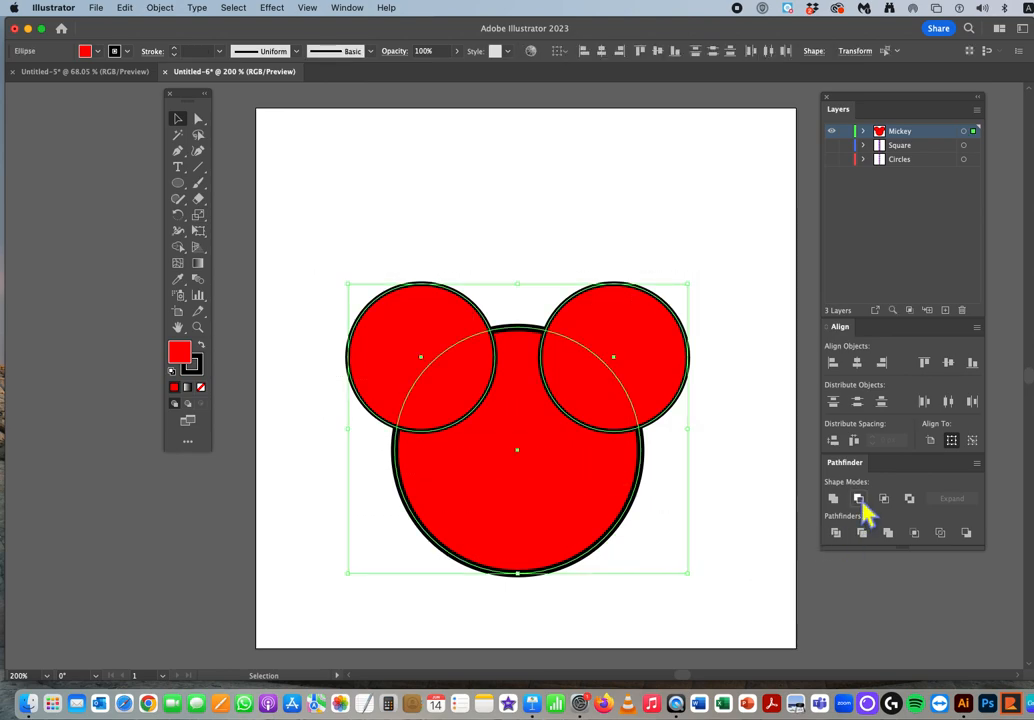
pyautogui.click(858, 499)
pyautogui.click(760, 540)
pyautogui.press('super+z')
pyautogui.press('super+z')
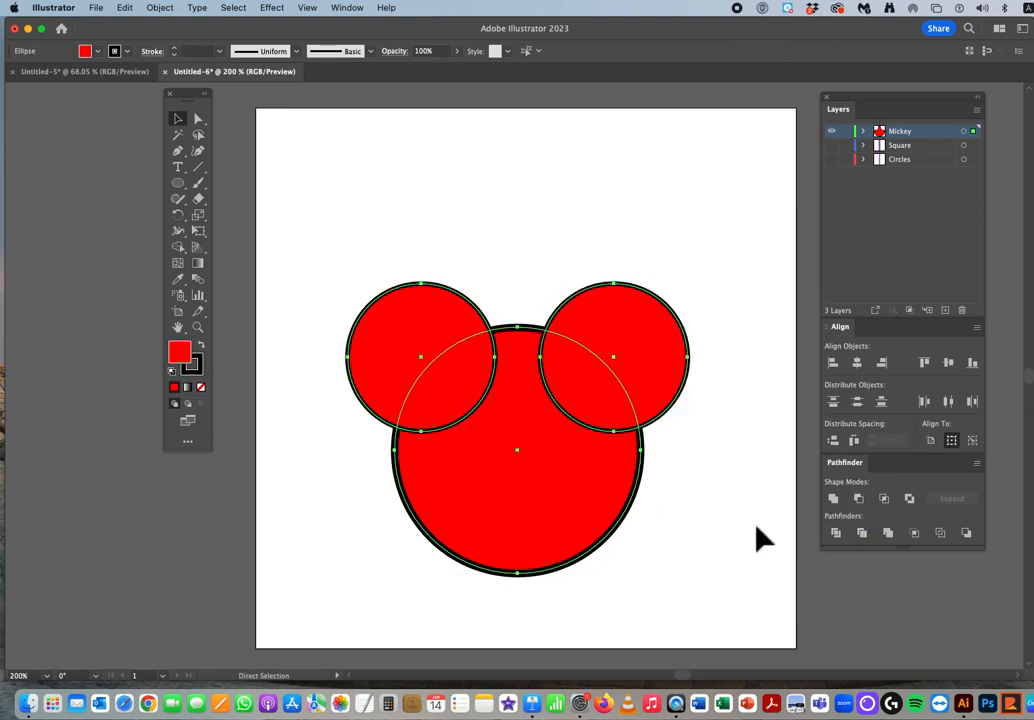
# Step: Try to intersect all three circles with the ears apart, then deselect them
pyautogui.click(884, 500)
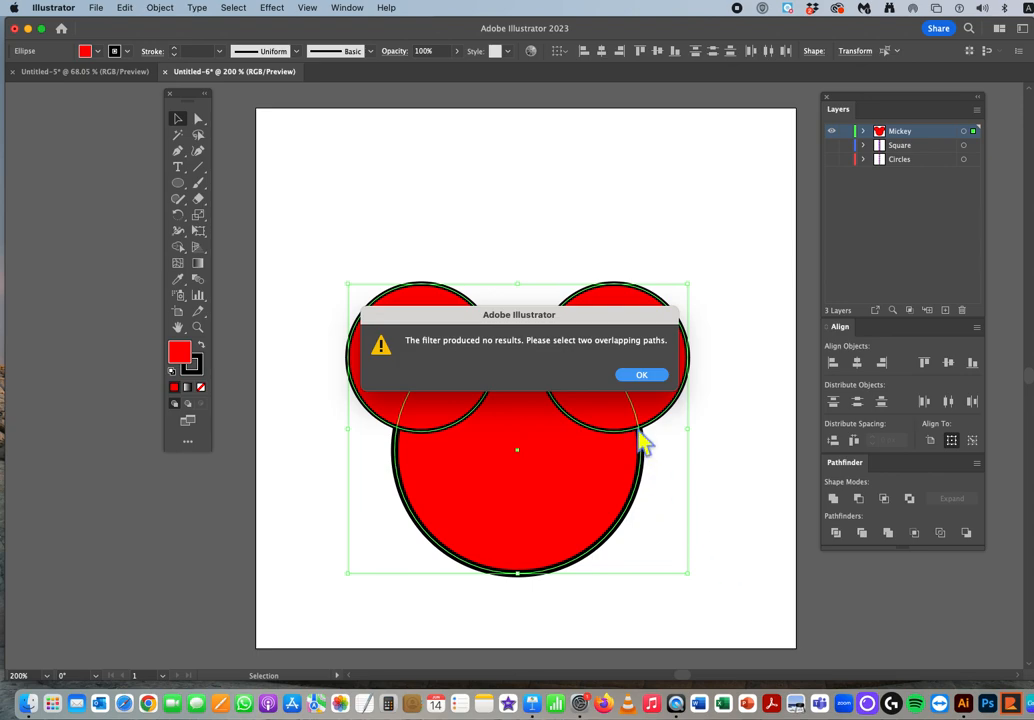
pyautogui.click(639, 375)
pyautogui.click(704, 441)
# Step: Move the right ear to overlap the left one, intersect all three circles, then undo the intersection and the move
pyautogui.moveTo(644, 358); pyautogui.dragTo(559, 361)
pyautogui.moveTo(285, 280); pyautogui.dragTo(697, 557)
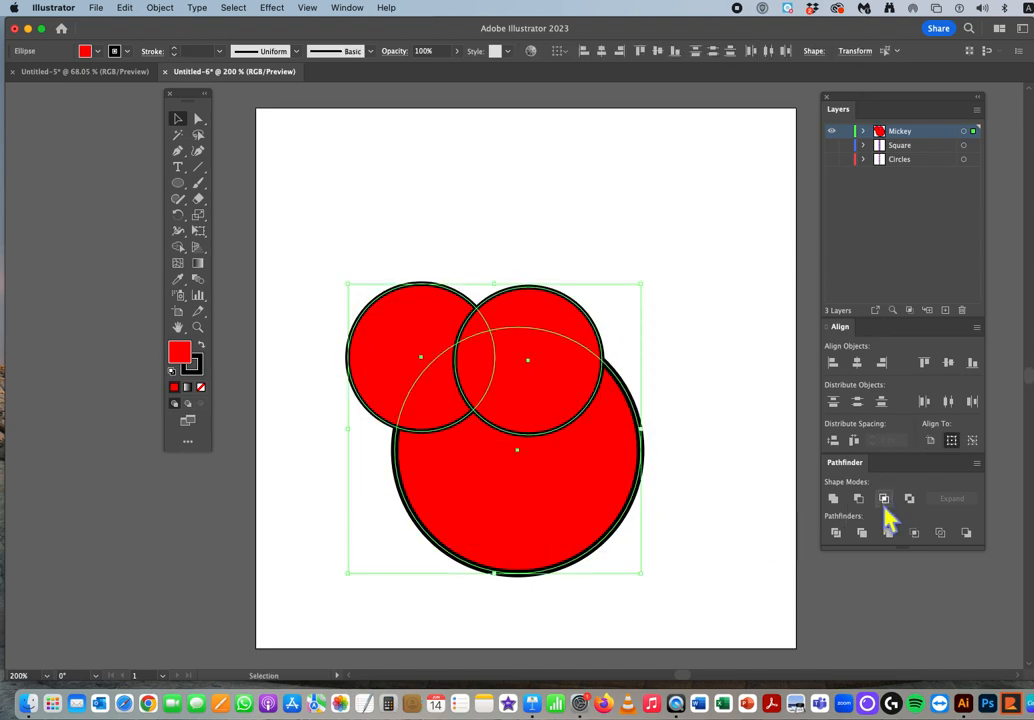
pyautogui.click(884, 499)
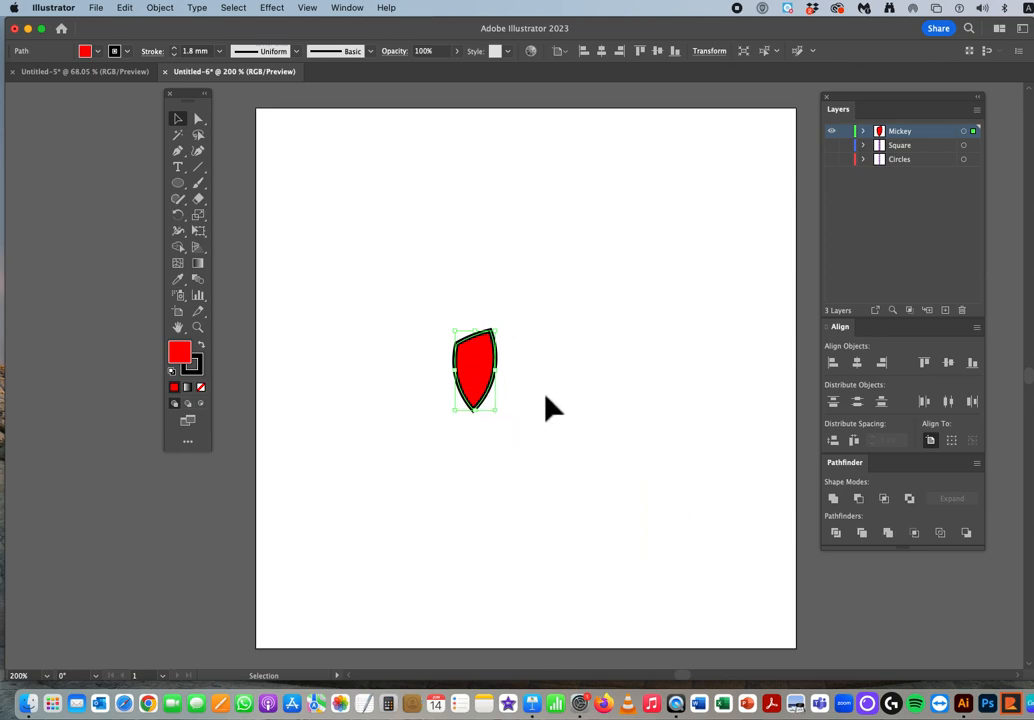
pyautogui.hotkey('ctrl', 'z')
# Step: Merge the two ears and the head with Unite, then undo the merge and deselect the circles
pyautogui.moveTo(305, 275); pyautogui.dragTo(712, 540)
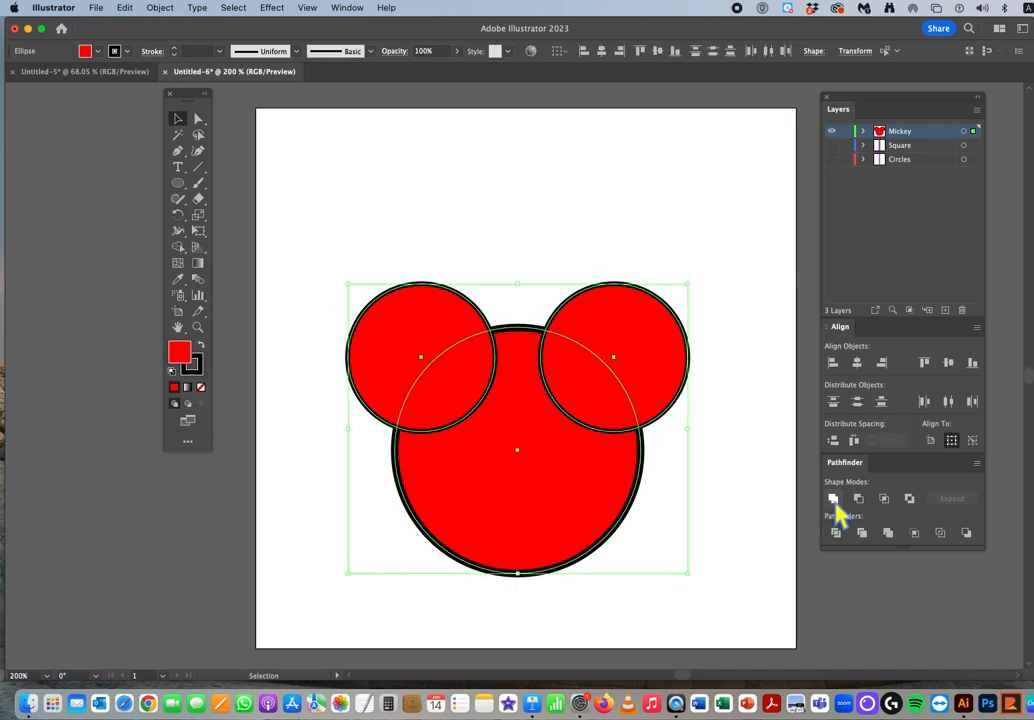
pyautogui.click(834, 500)
pyautogui.click(743, 533)
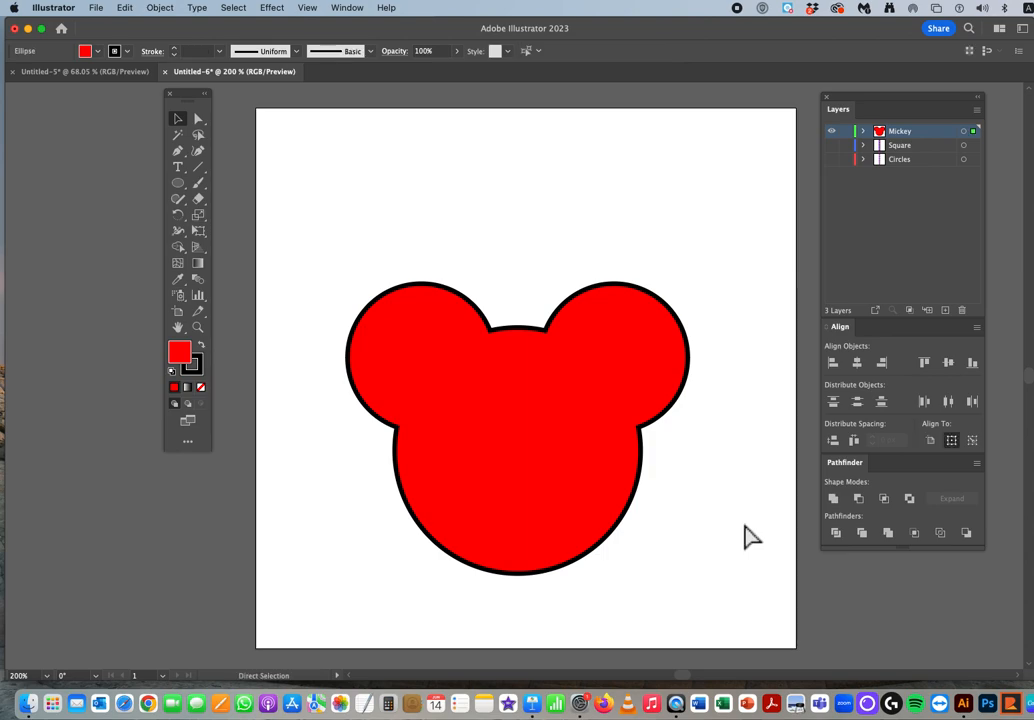
pyautogui.press('super+z')
pyautogui.click(744, 527)
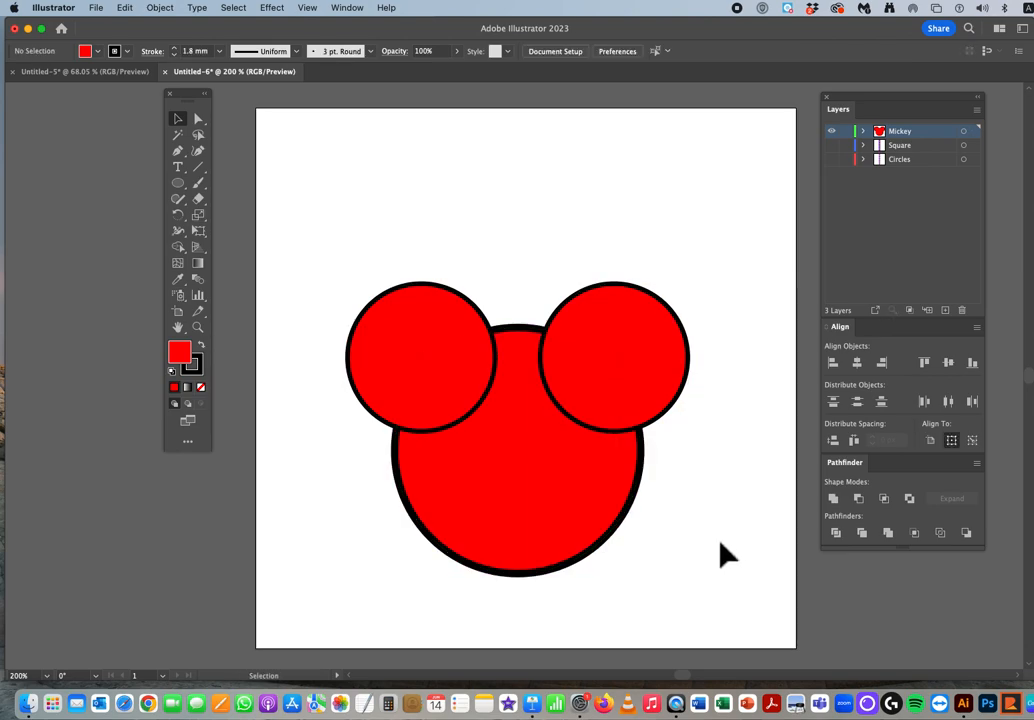
# Step: Swap the fill and stroke colours of all three circles and unite them, then undo both changes
pyautogui.moveTo(280, 266); pyautogui.dragTo(704, 552)
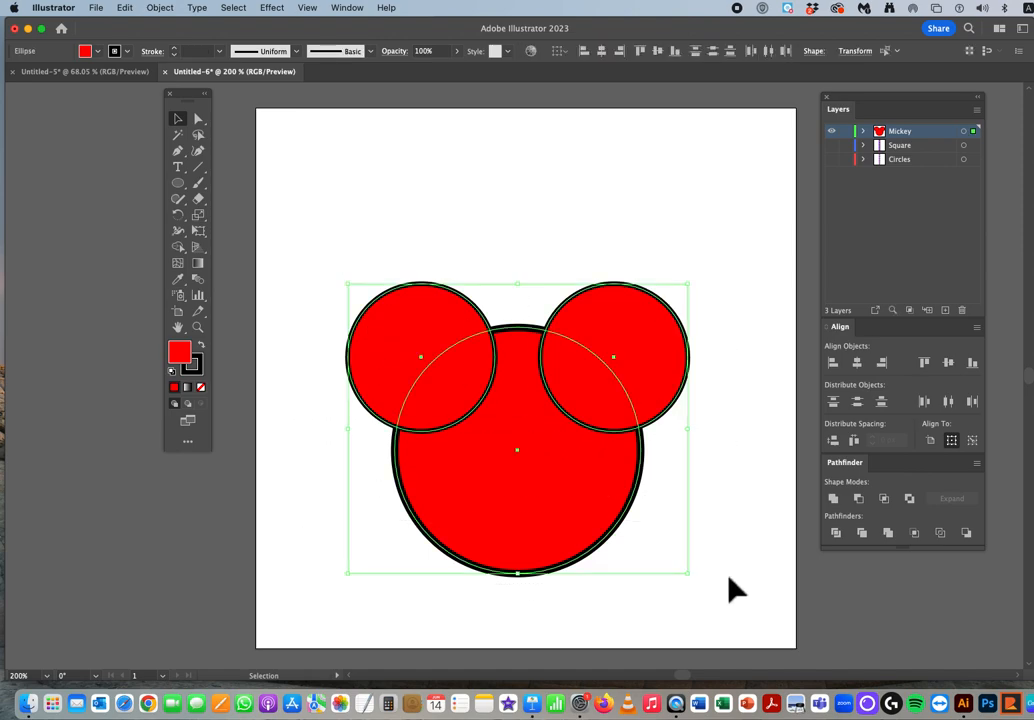
pyautogui.click(212, 347)
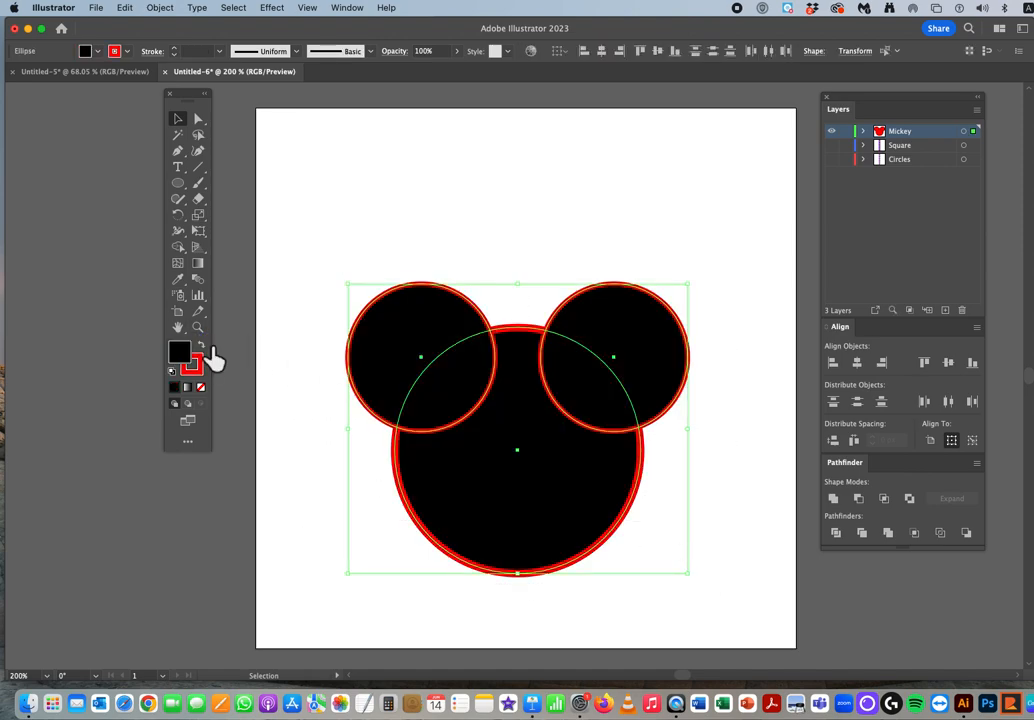
pyautogui.click(834, 498)
pyautogui.click(758, 520)
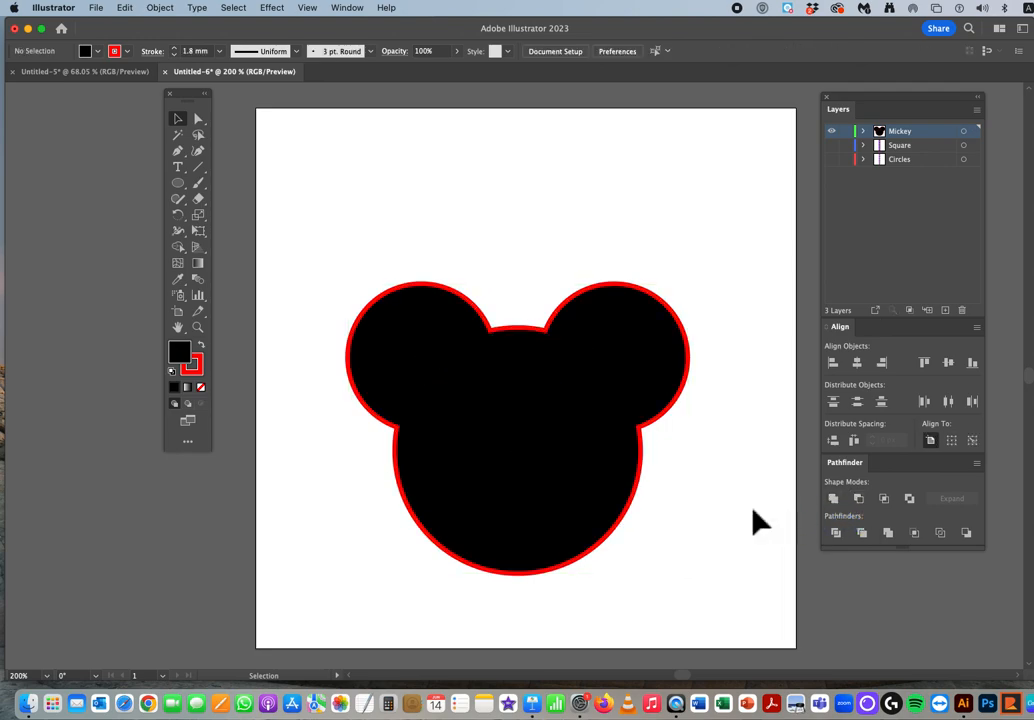
pyautogui.press('super+z')
pyautogui.press('super+z')
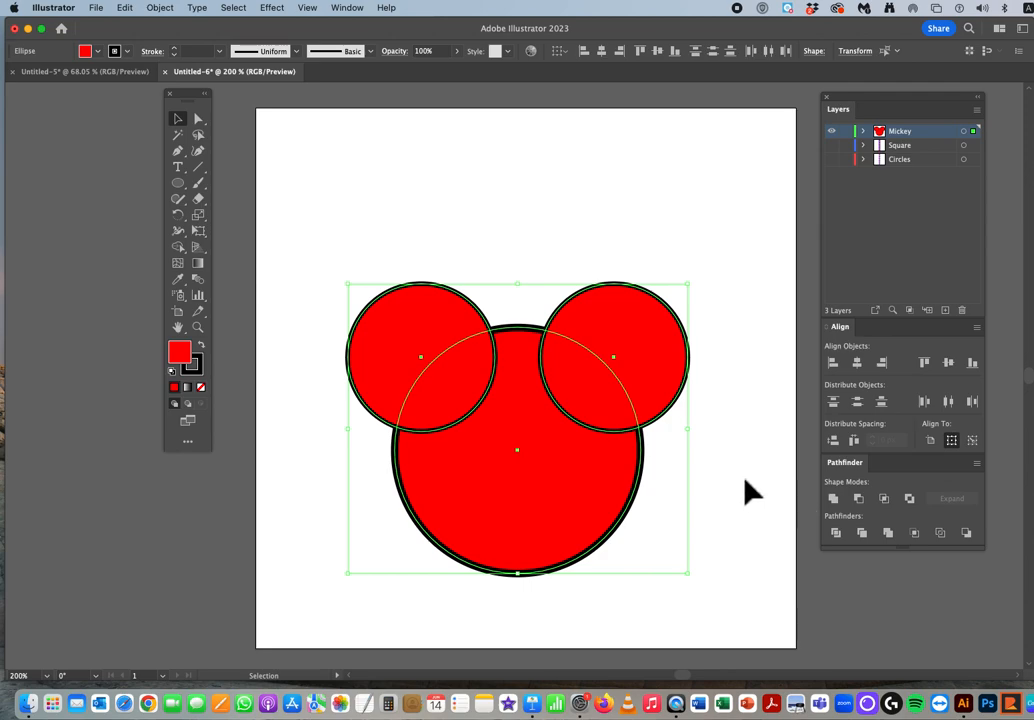
# Step: Unite the two ears and the head circle into a single red Mickey shape and deselect it
pyautogui.click(125, 8)
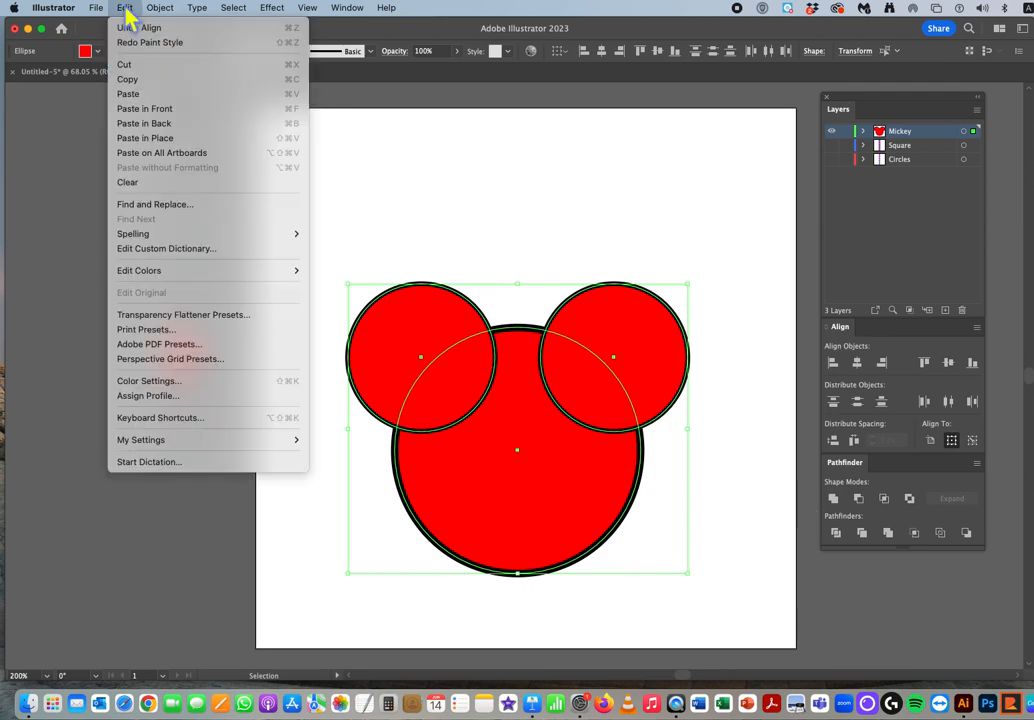
pyautogui.click(300, 35)
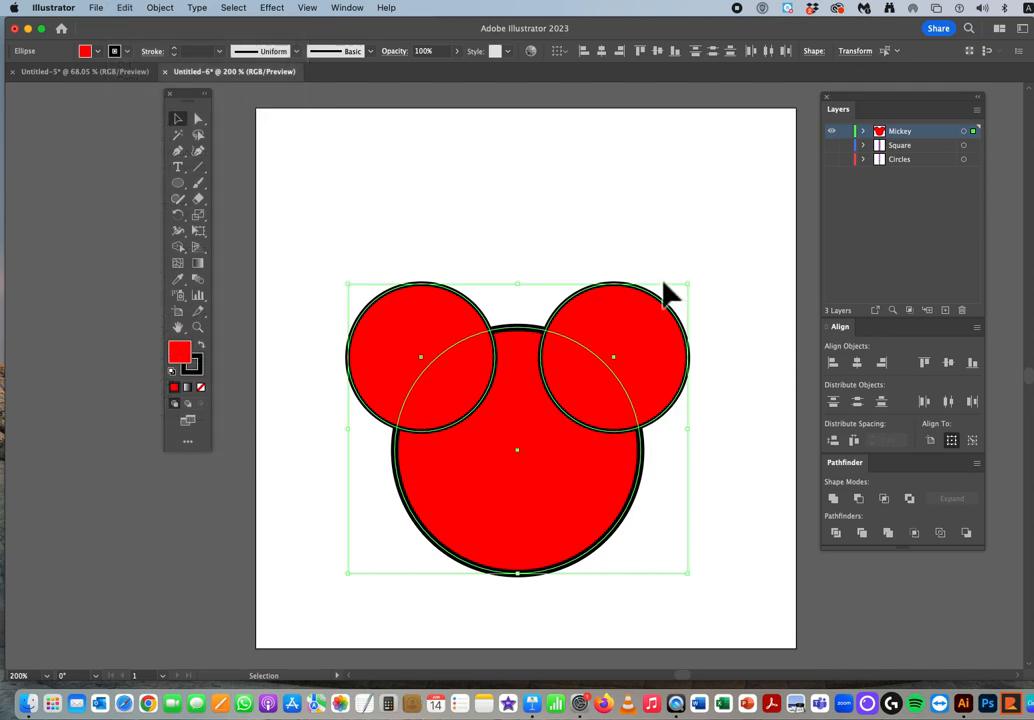
pyautogui.click(833, 498)
pyautogui.click(770, 498)
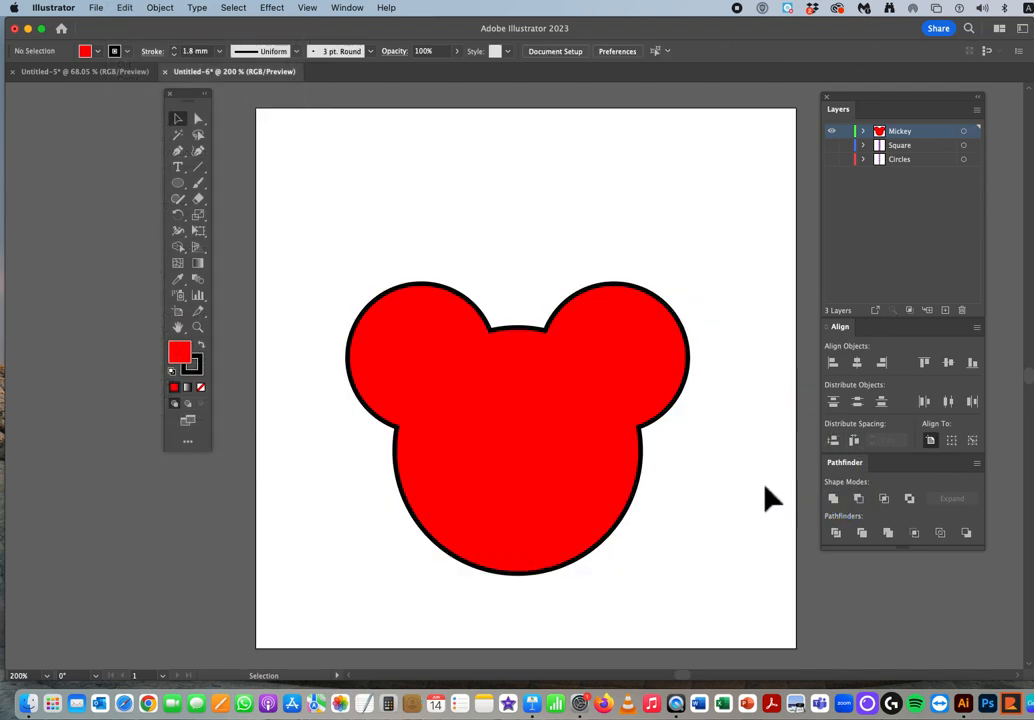